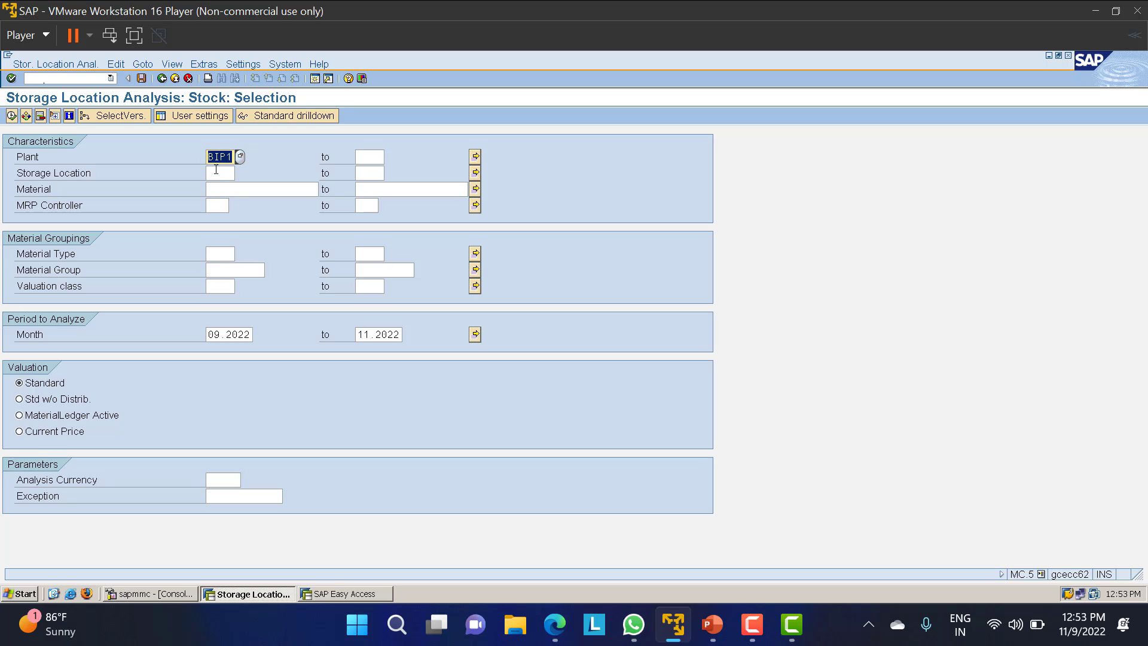
Step: Set the plant to LT01 in the stock selection and check for saved selection versions
double_click(222, 172)
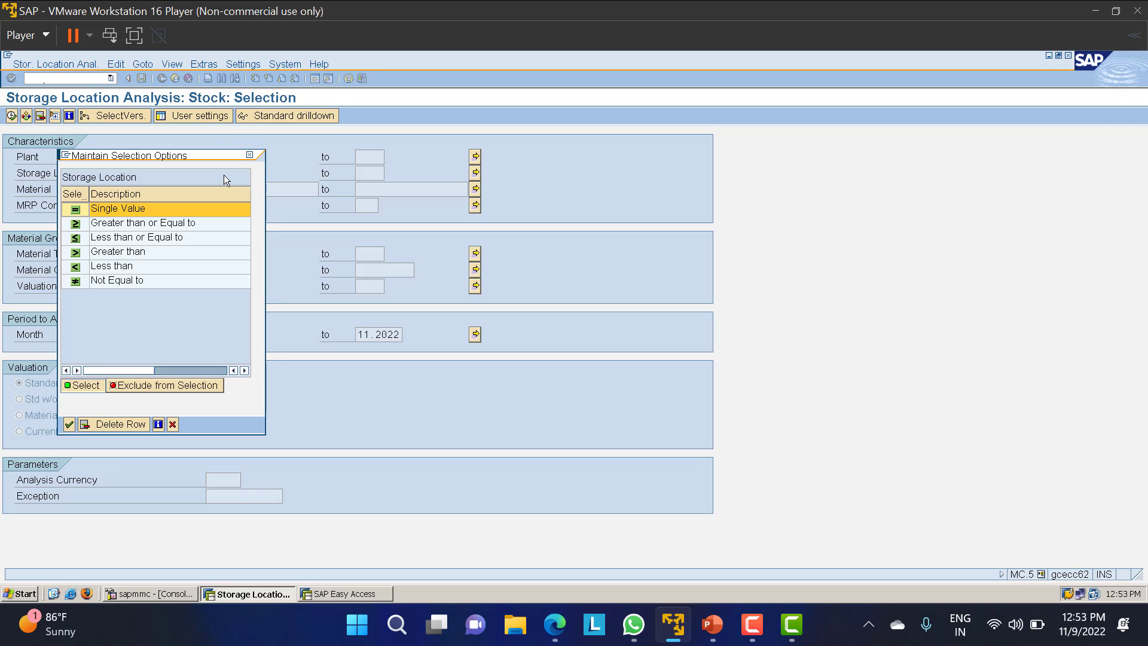
left_click(249, 154)
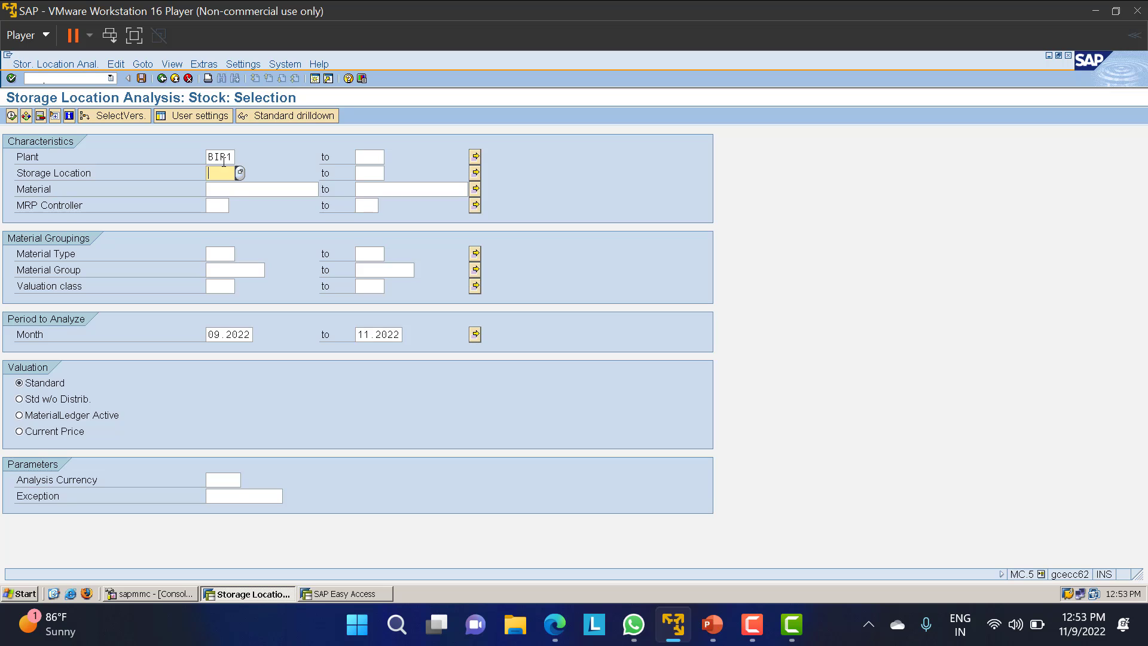
left_click_drag(235, 159, 203, 154)
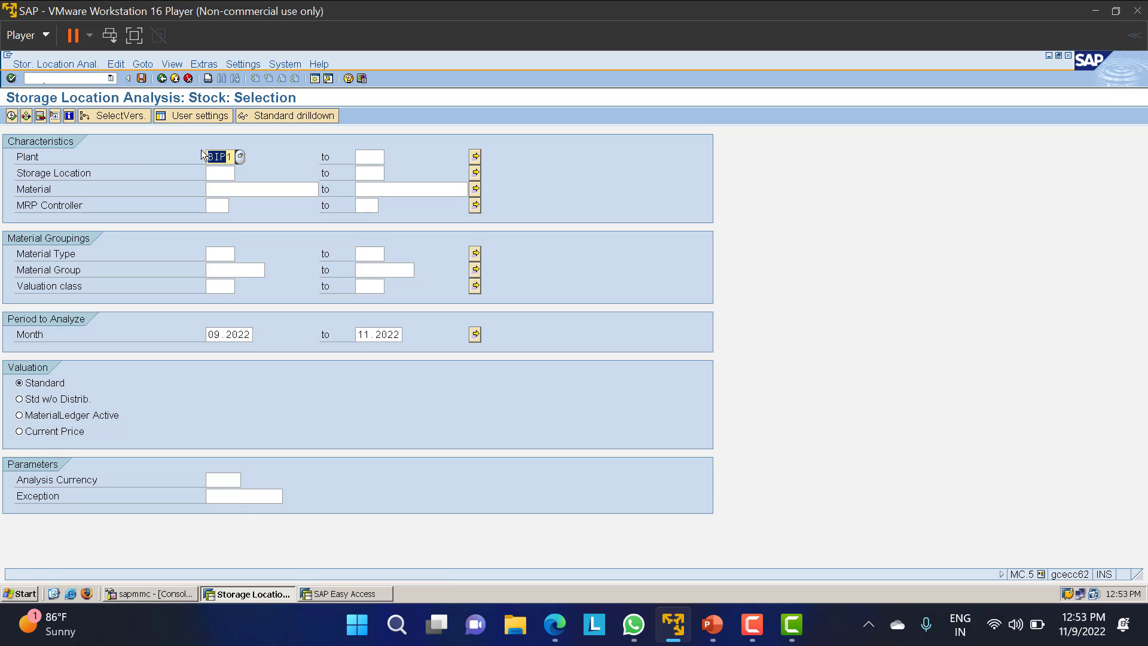
key("Delete")
type("LT01")
left_click(125, 116)
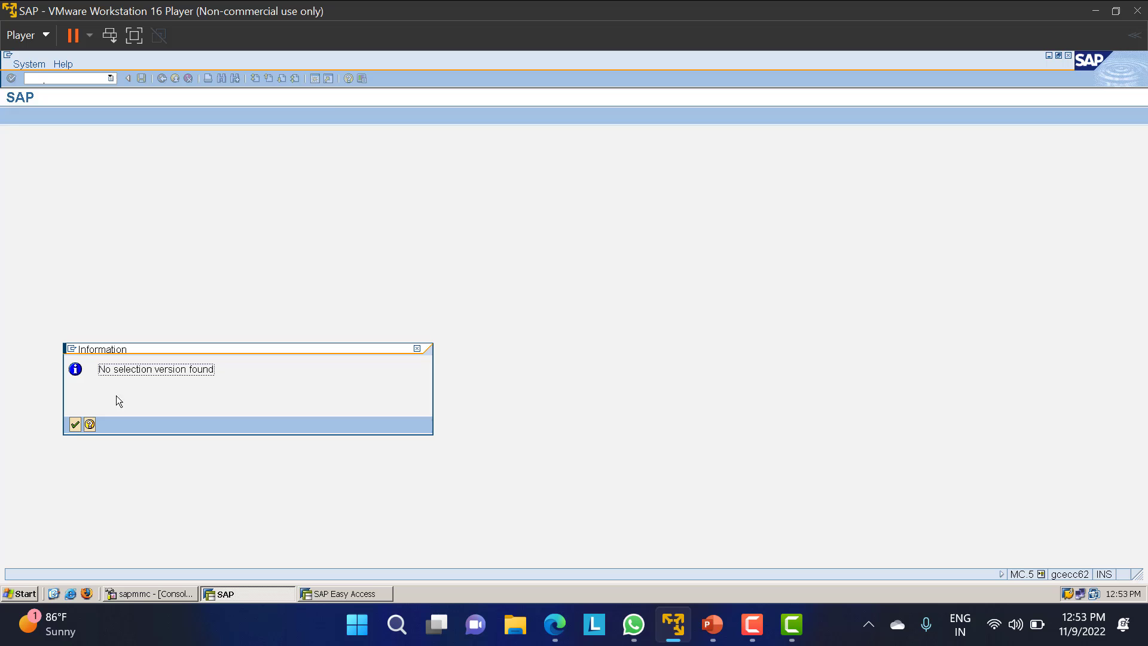
left_click(75, 424)
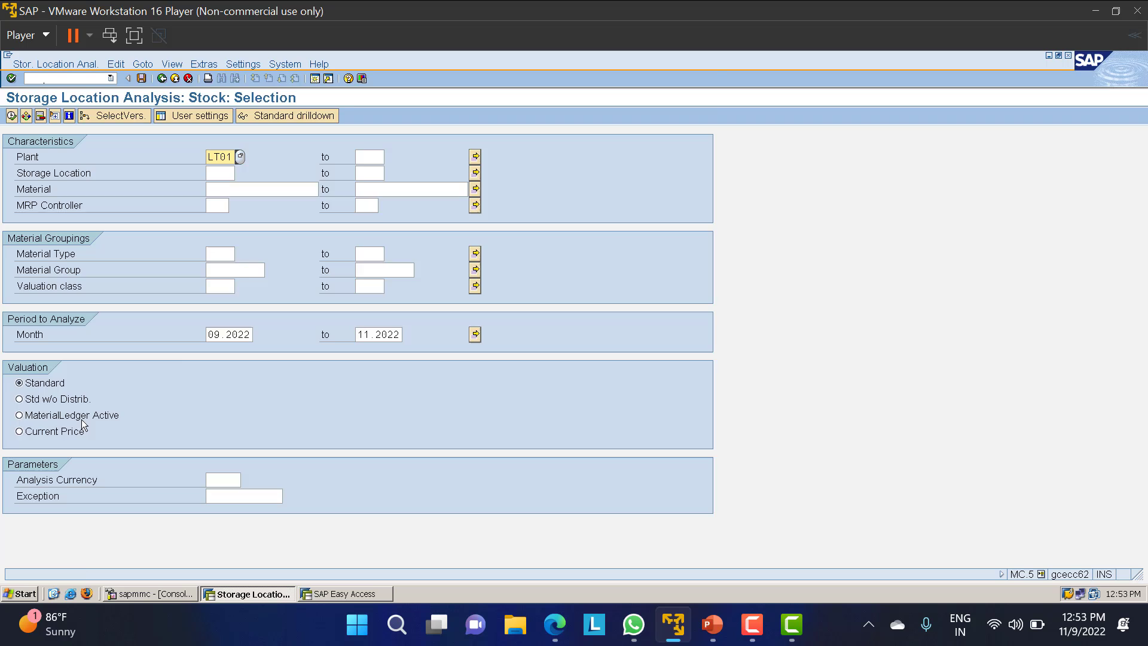
Step: Run the storage location stock analysis for the period 09.2022 to 11.2022
double_click(221, 335)
left_click_drag(227, 335, 251, 335)
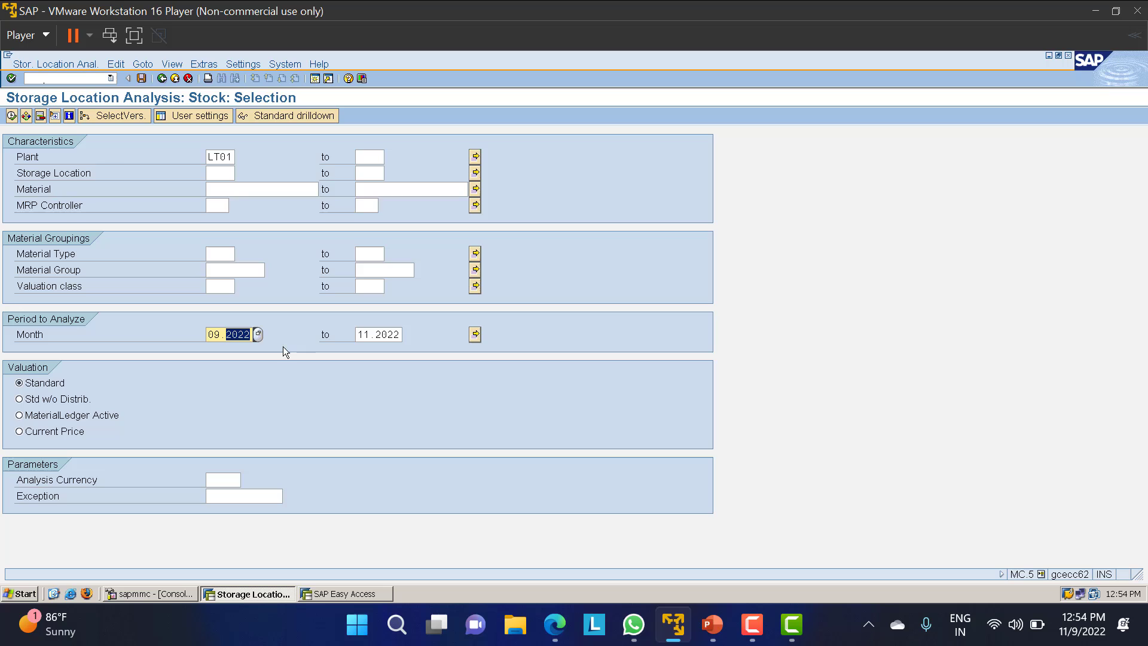
double_click(369, 335)
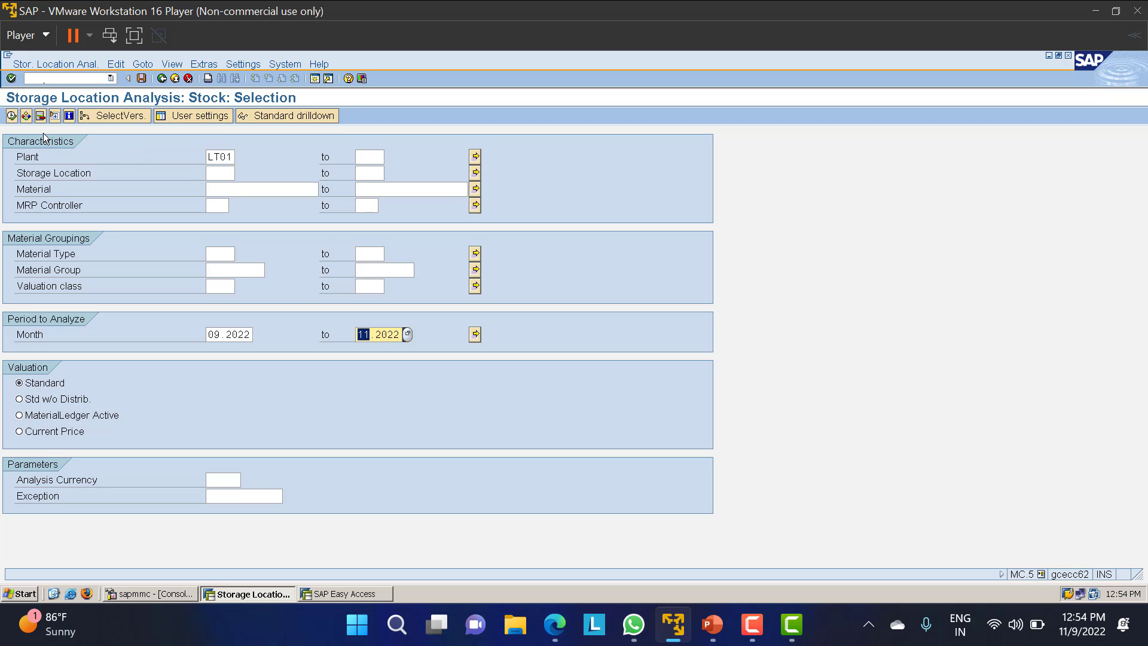
left_click(11, 116)
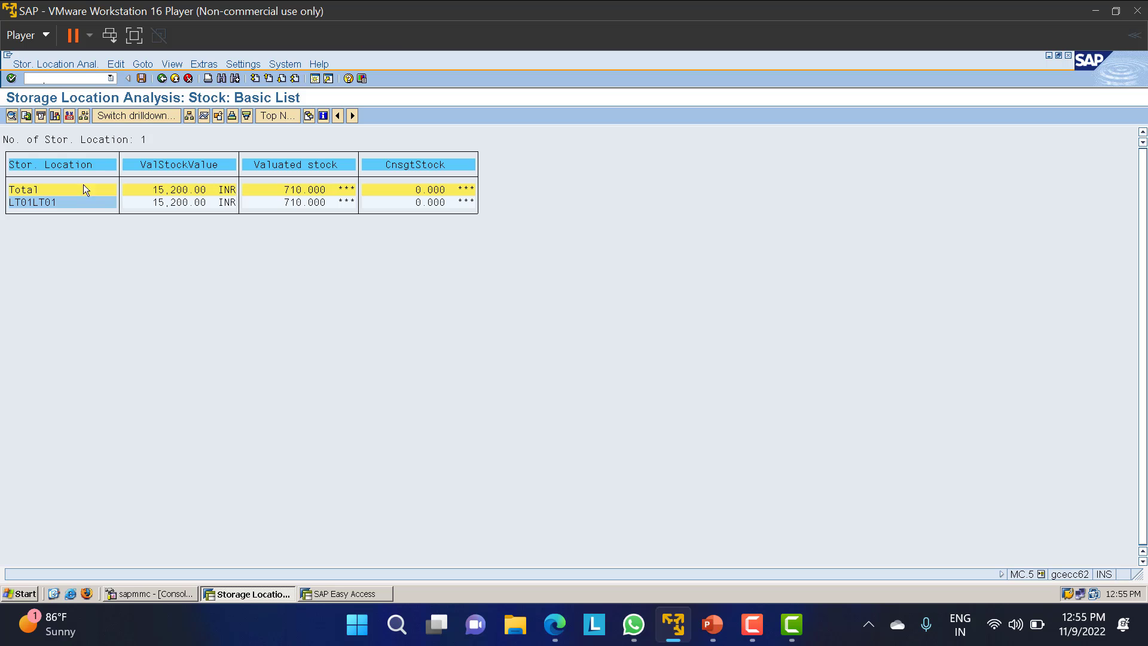
Step: Drill down into storage location LT01LT01, review its materials' stock values and quantities, and check the available drilldown criteria
double_click(56, 198)
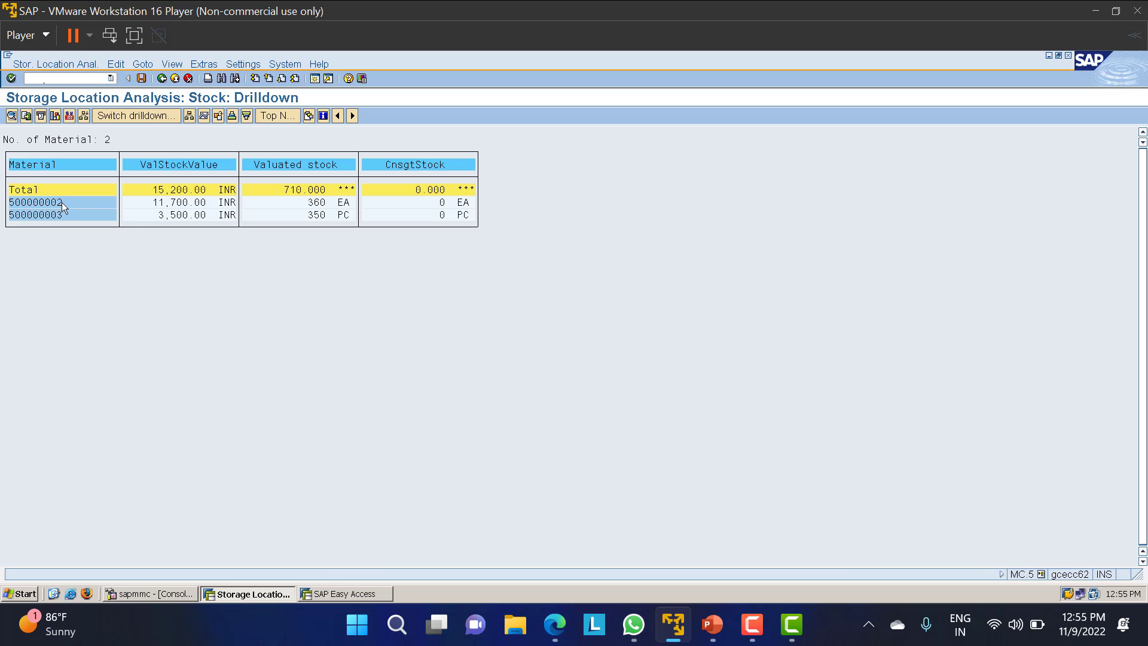
left_click(161, 206)
left_click(174, 219)
left_click(317, 204)
left_click(127, 117)
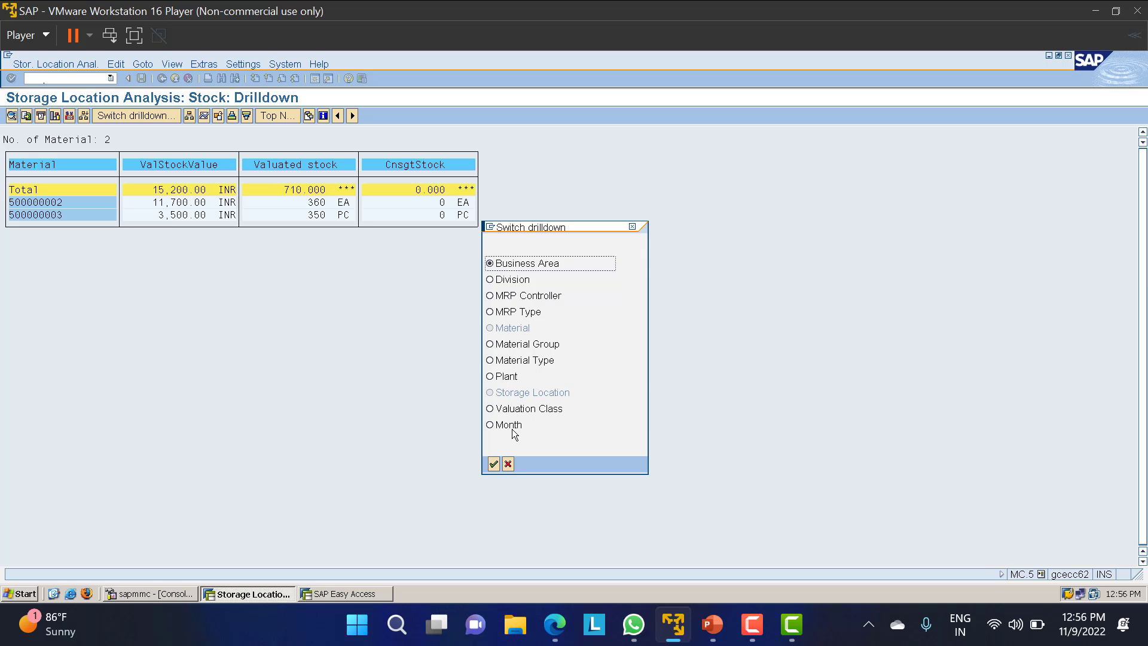
left_click(632, 227)
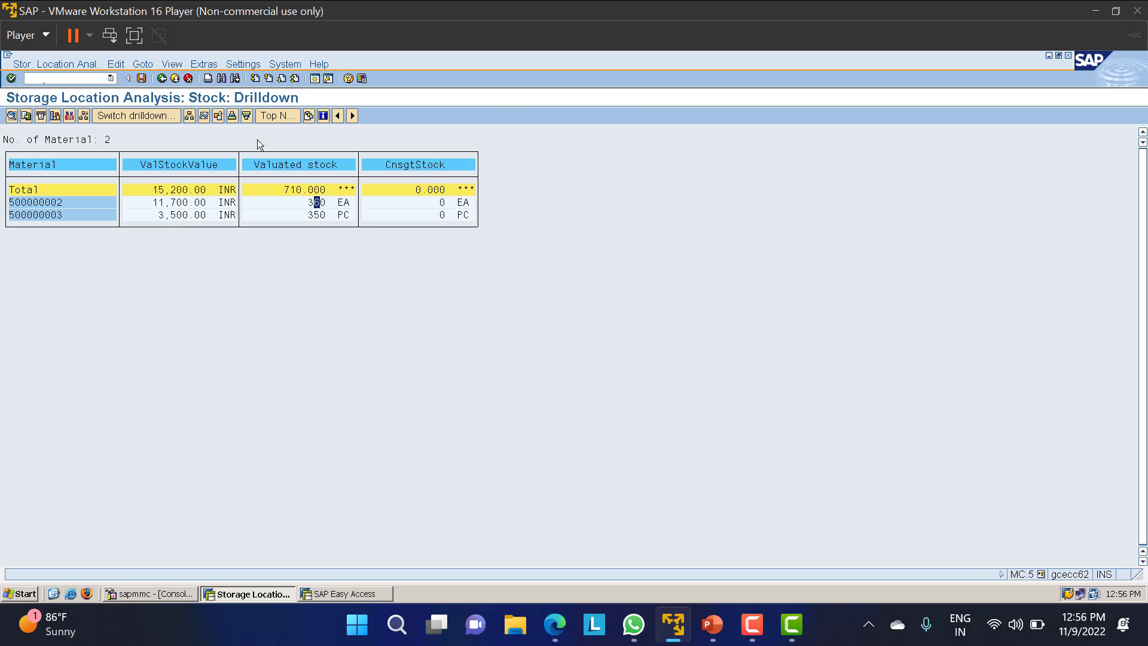
Step: Go back to the selection, change the plant to 1000 and run the storage location stock analysis
left_click(161, 79)
left_click(160, 80)
left_click(163, 80)
left_click(289, 313)
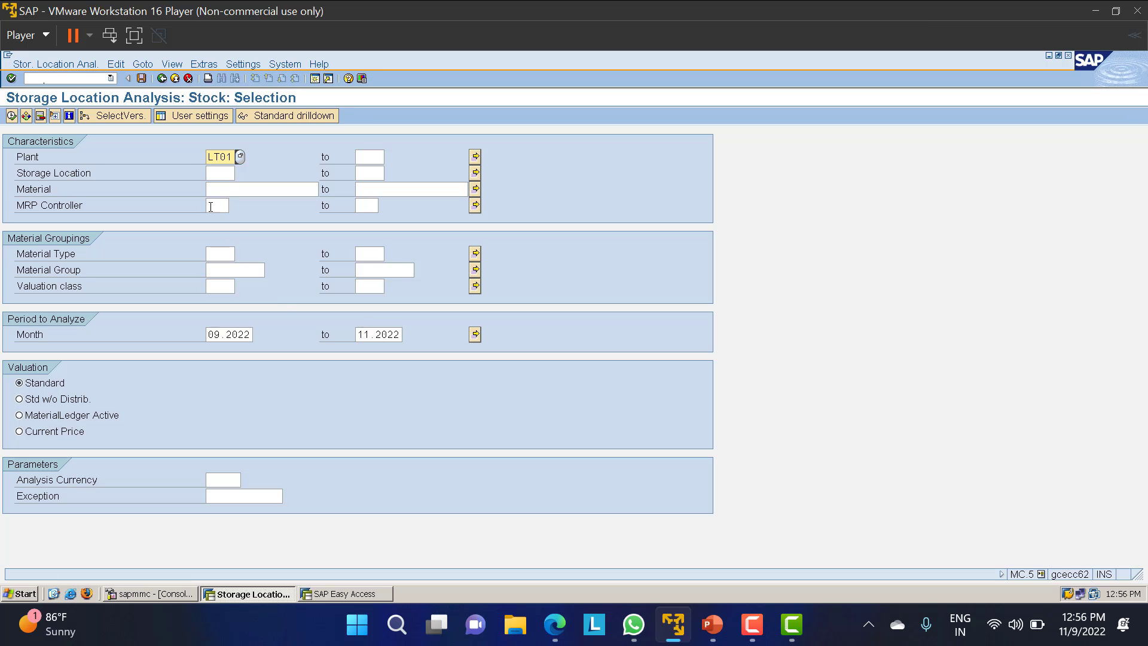
left_click_drag(209, 156, 270, 155)
type("1000")
left_click(11, 116)
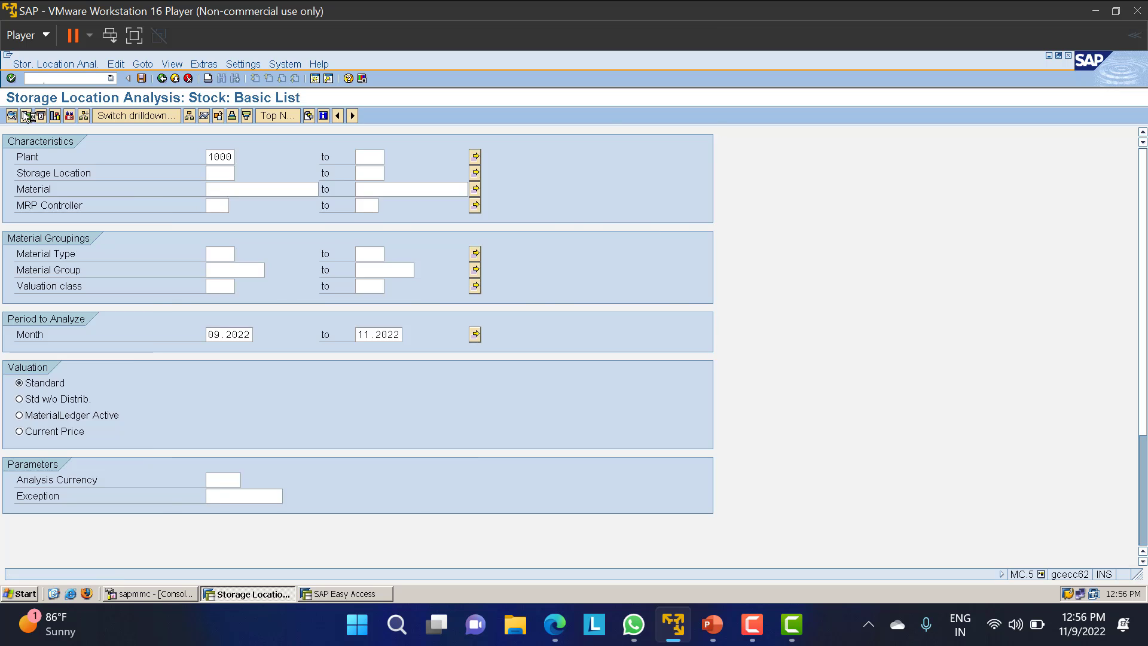
left_click(27, 115)
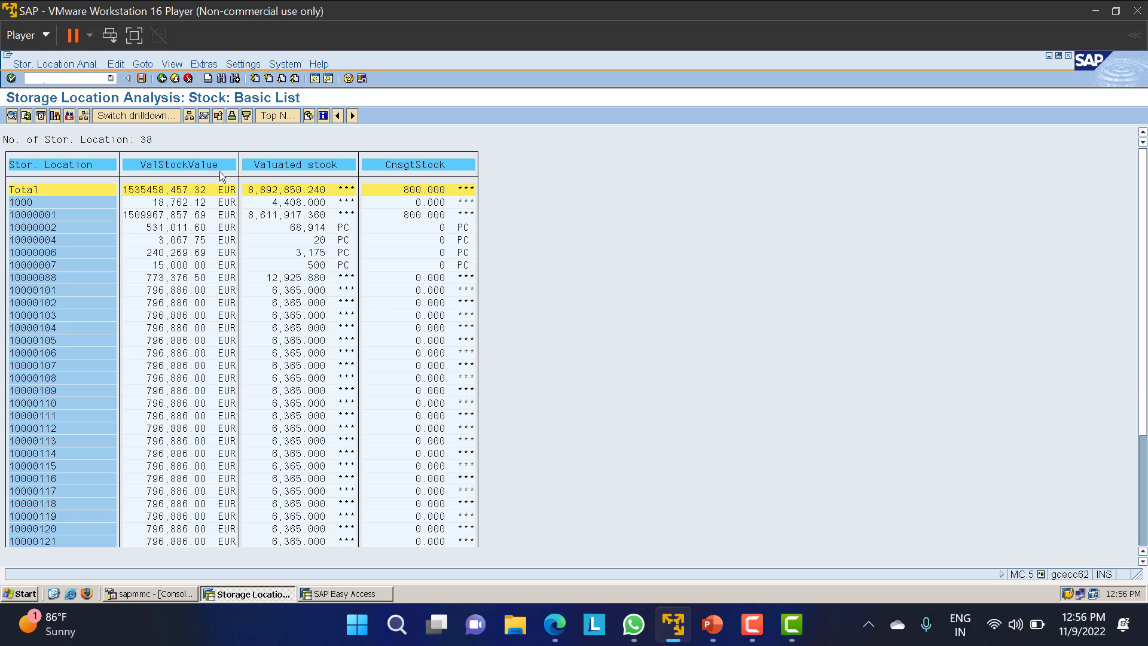
Step: Switch the plant 1000 stock list's drilldown to Material
left_click(144, 117)
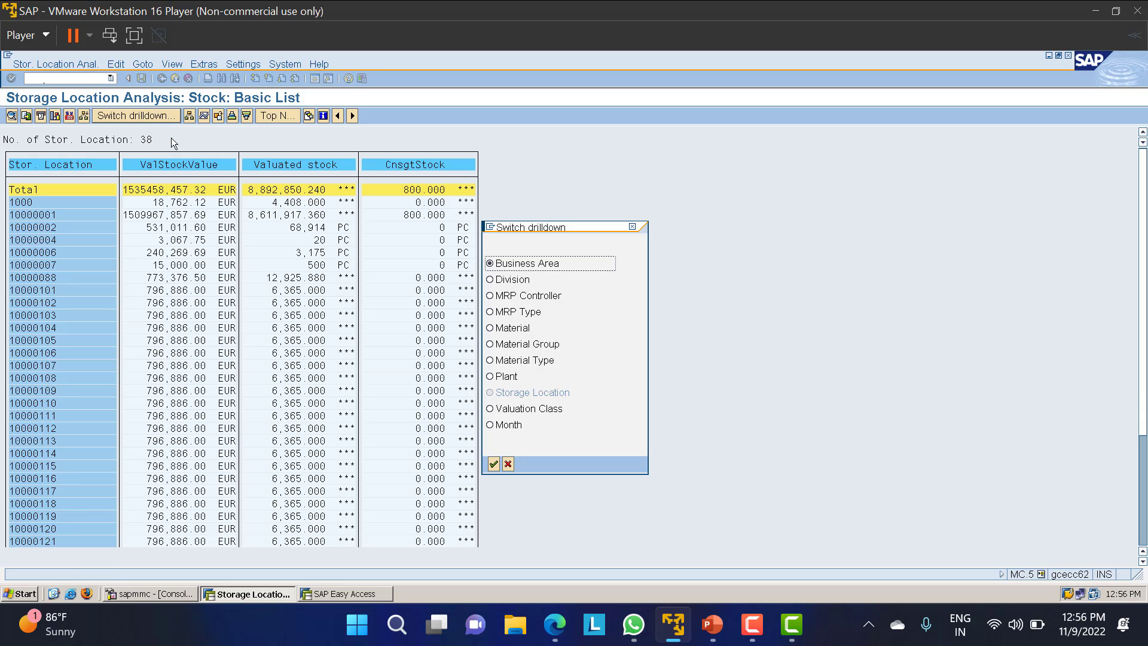
left_click(512, 330)
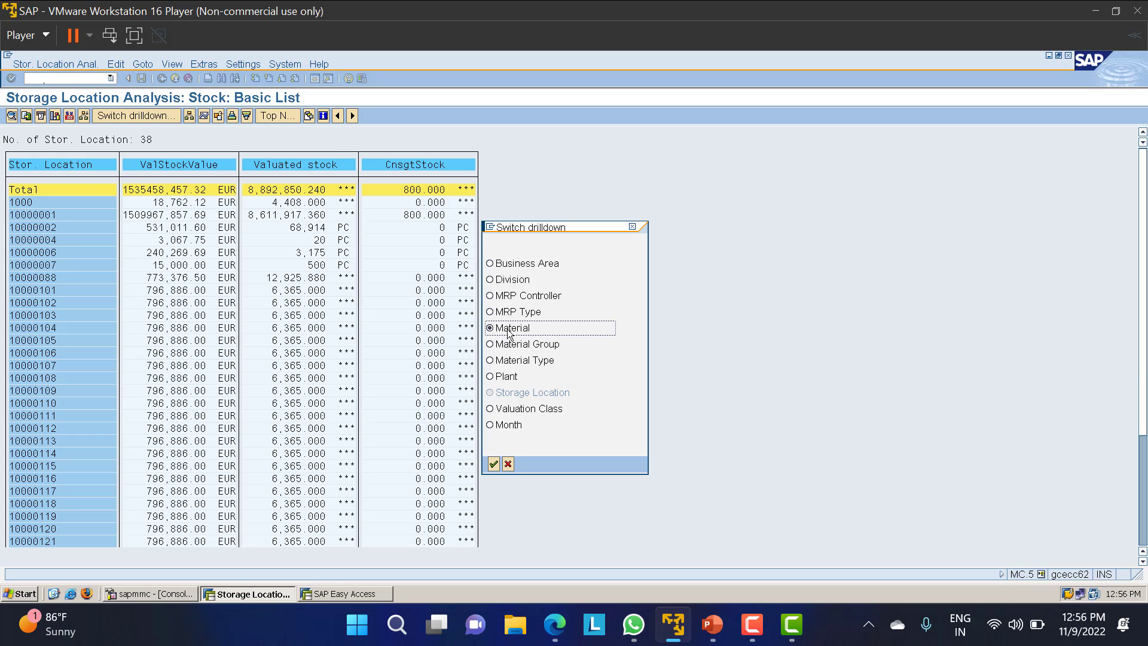
left_click(494, 465)
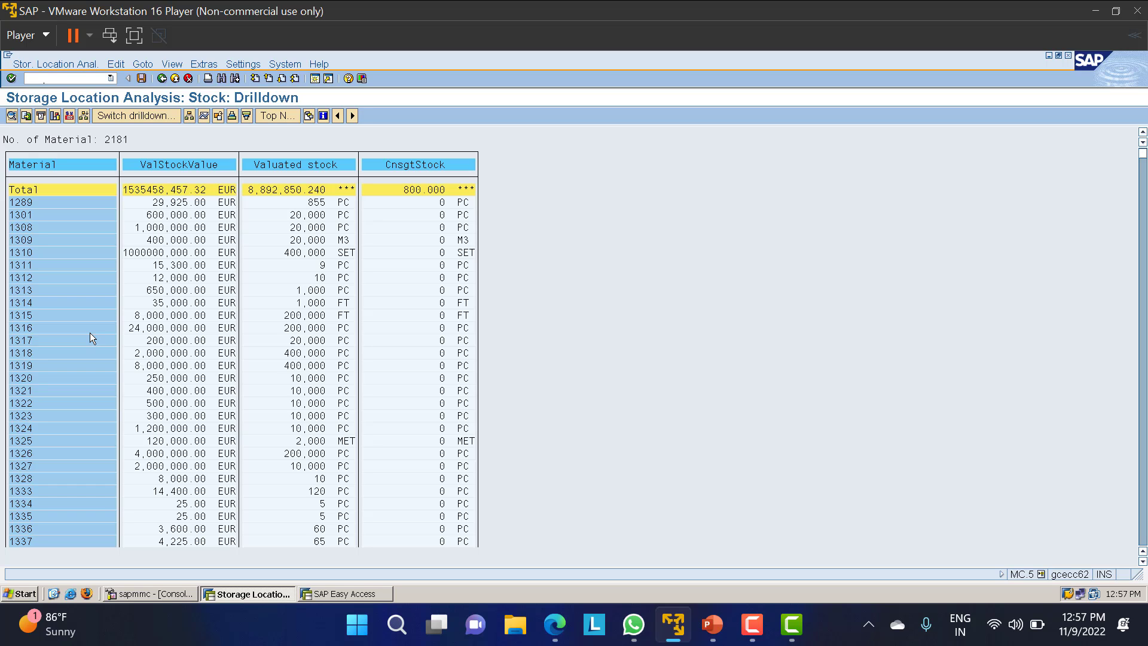
left_click(28, 203)
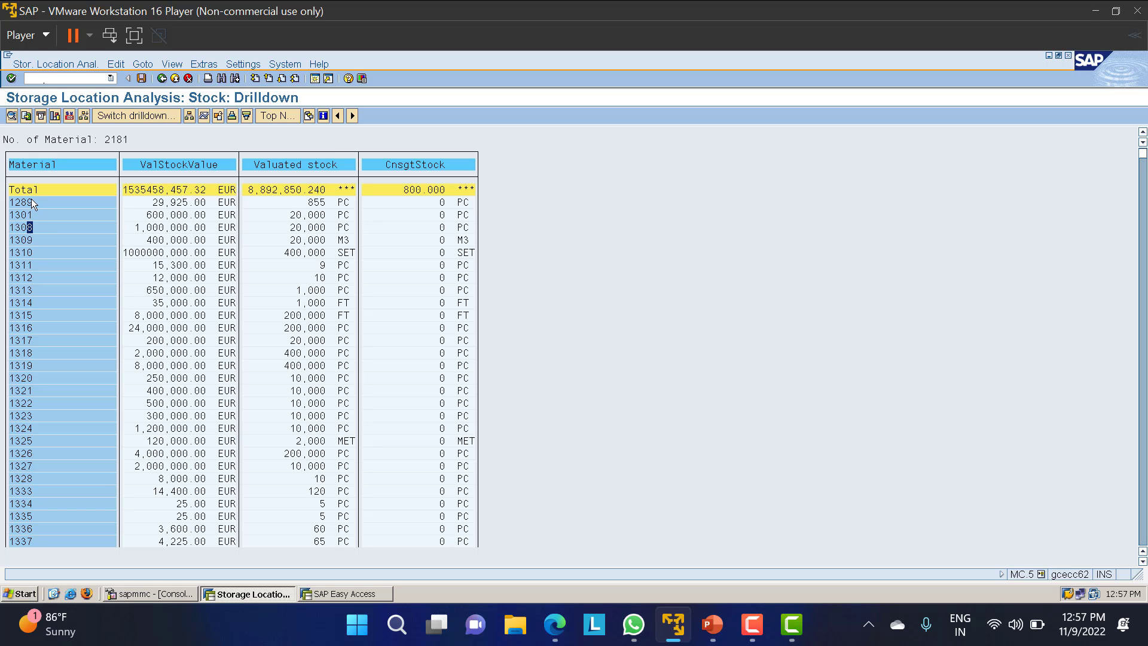
Step: Open the stock overview in the other SAP session with transaction code /NMMBE
left_click(341, 594)
left_click(51, 77)
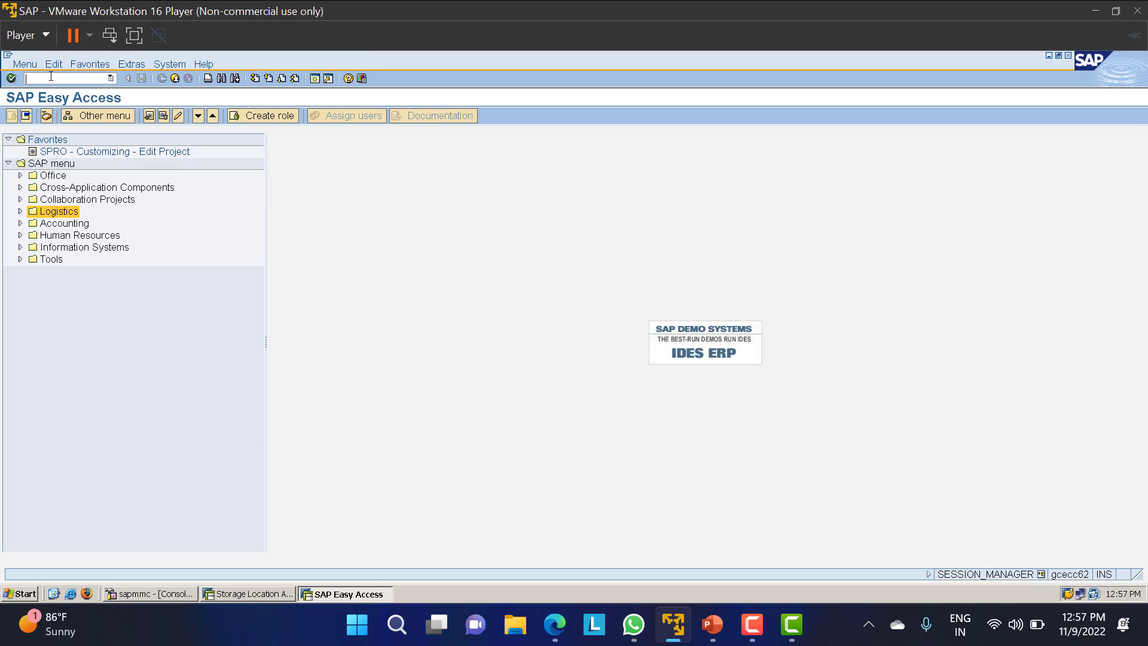
type("/NMMBE")
key("Return")
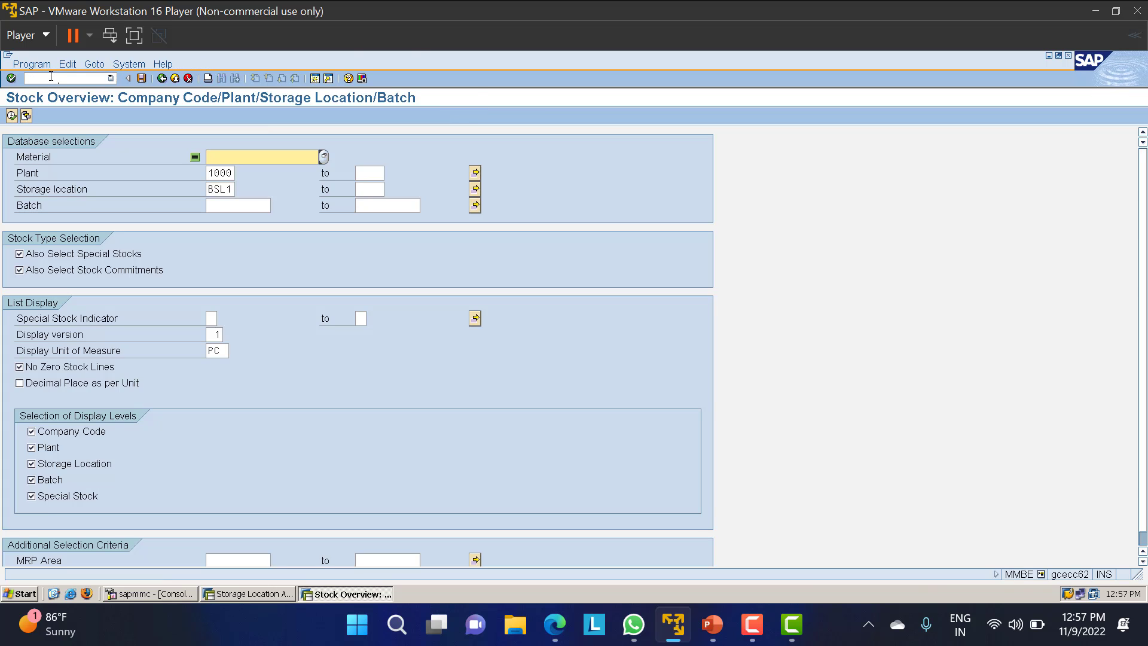
Step: Clear the storage location and display the stock overview for material 1289 in plant 1000
double_click(232, 190)
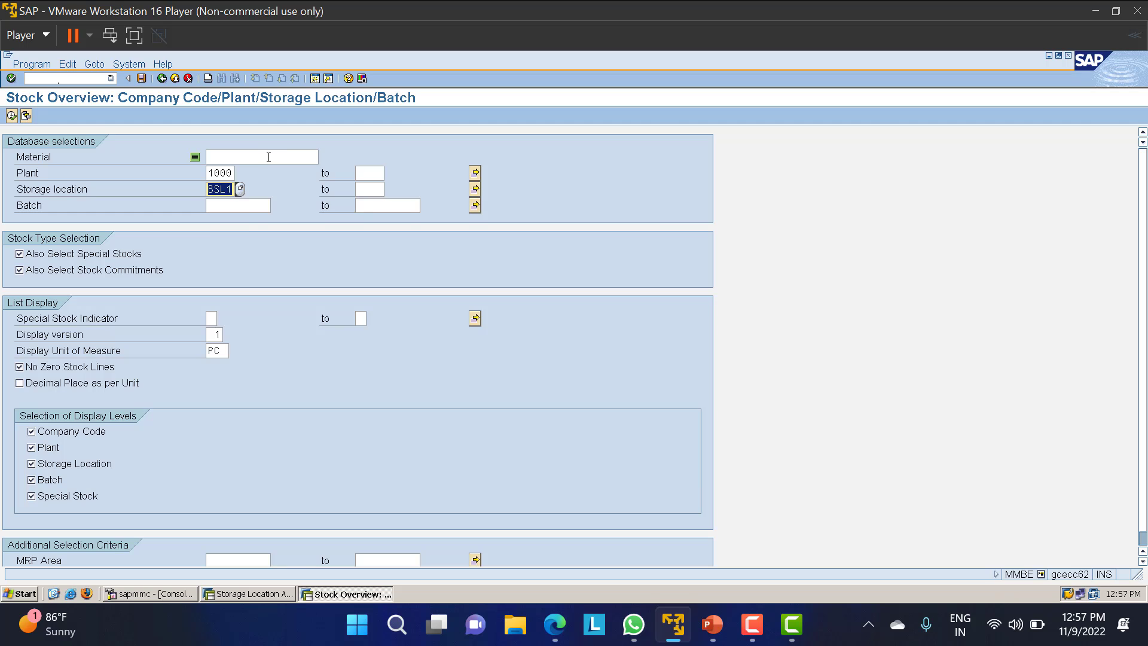
key("BackSpace")
left_click(284, 154)
type("1289")
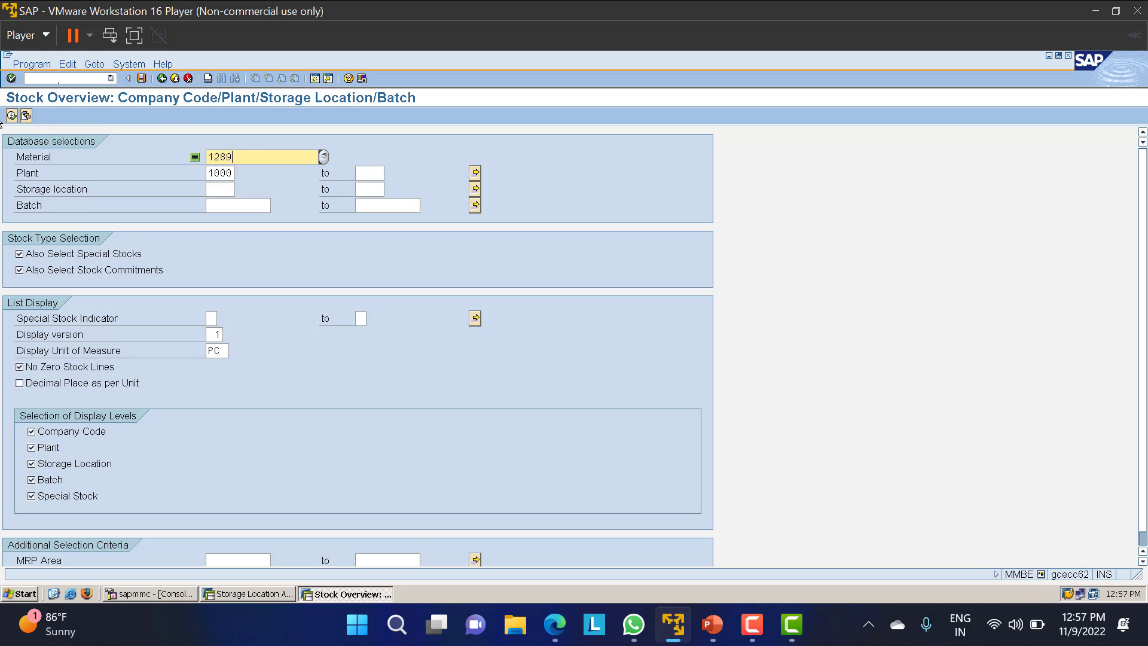
left_click(12, 115)
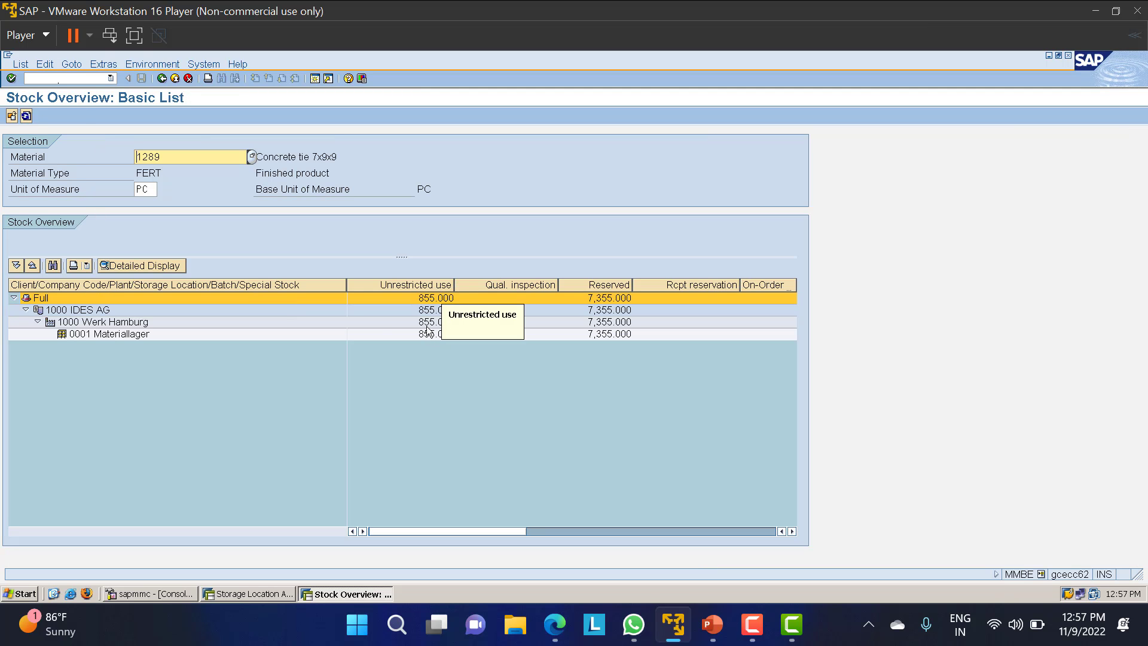
Step: Compare material 1289's valuated stock in the analysis session with its unrestricted-use stock in the stock overview
key("alt+Tab")
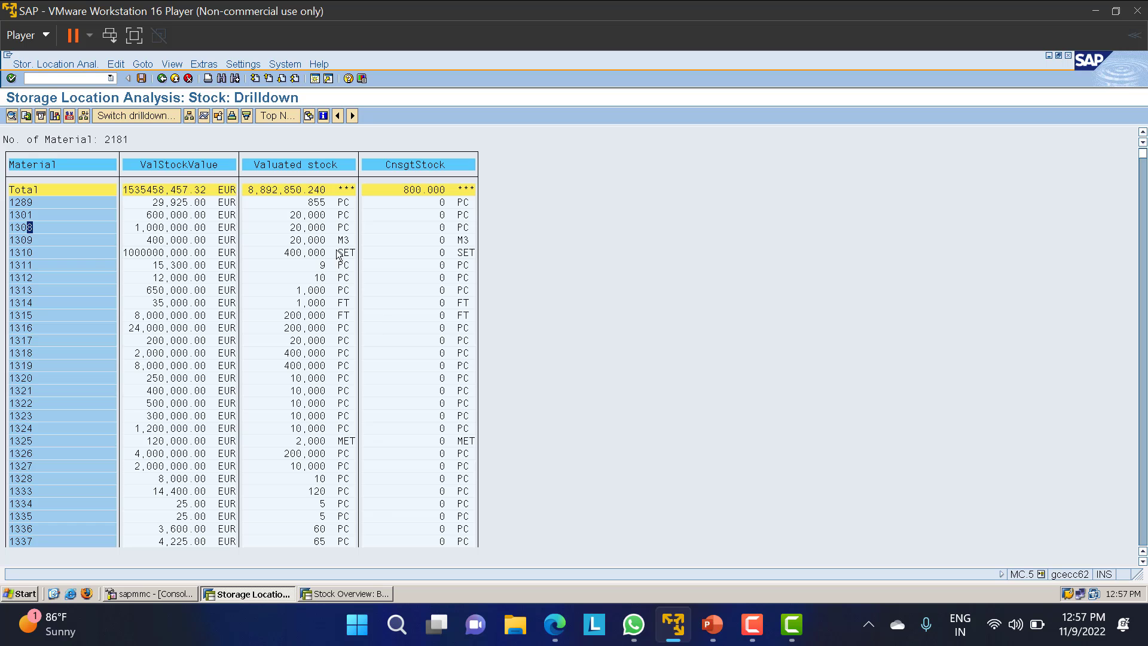
left_click(317, 203)
key("alt+Tab")
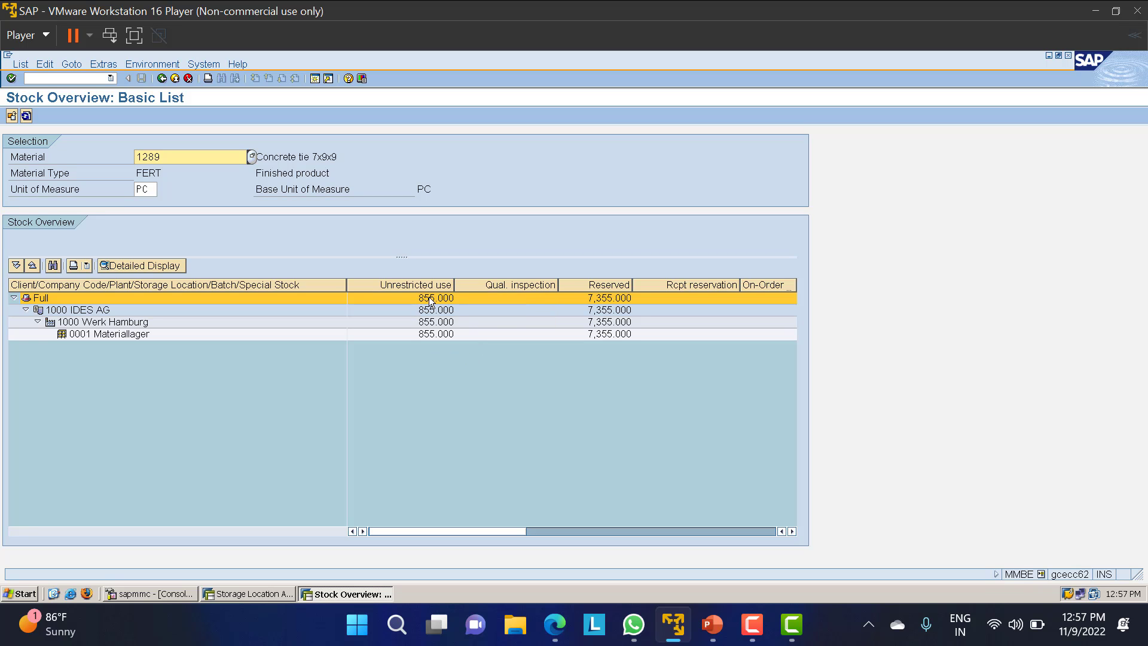
key("alt+Tab")
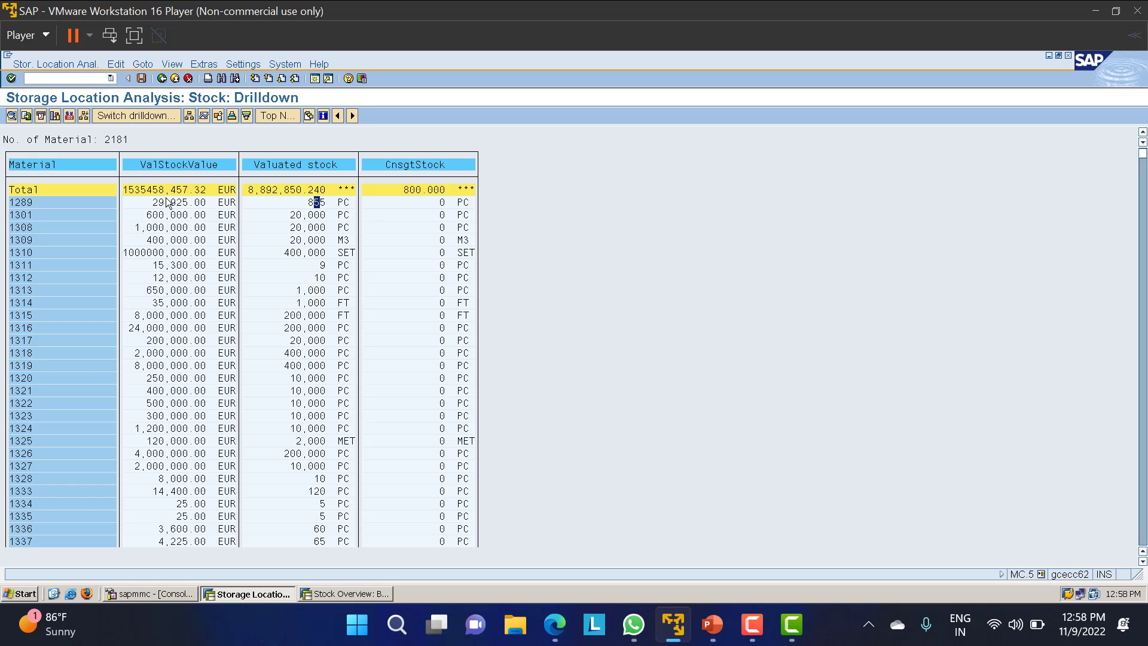
Step: Switch the drilldown from Material to Storage Location and review the plant's storage location stock list
left_click(136, 113)
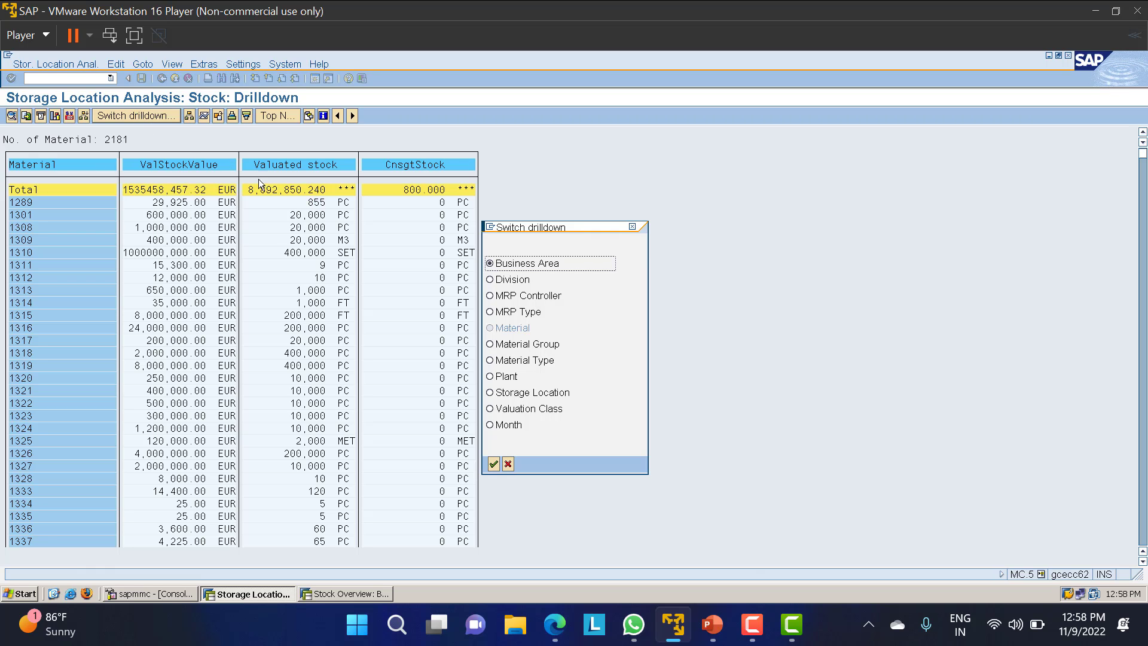
left_click(490, 393)
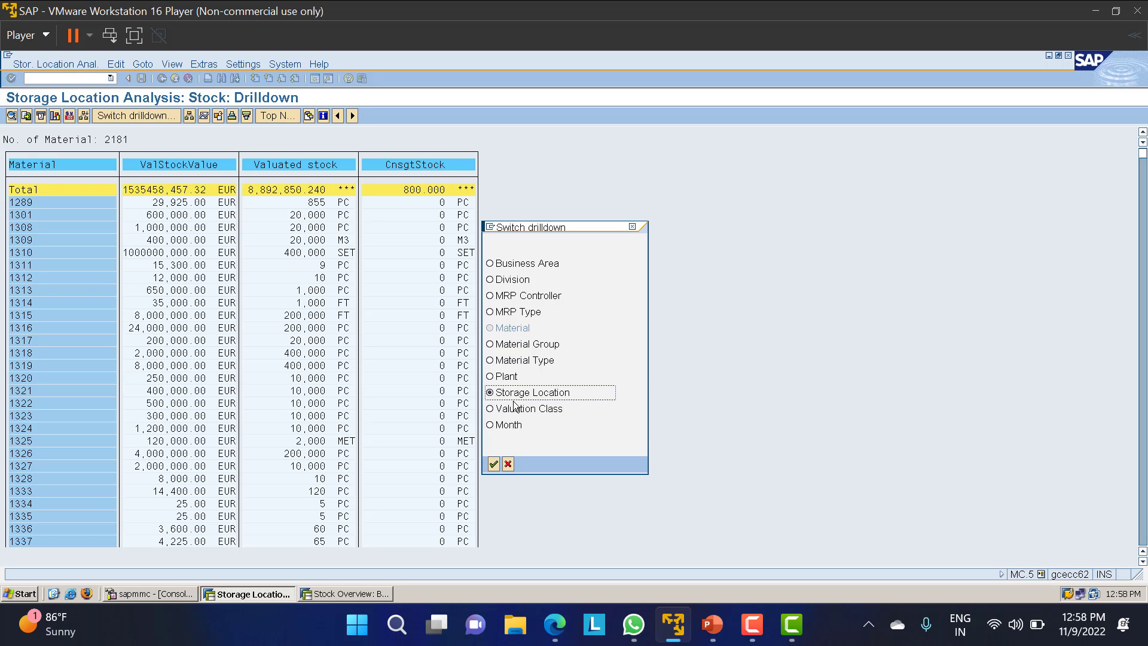
left_click(493, 464)
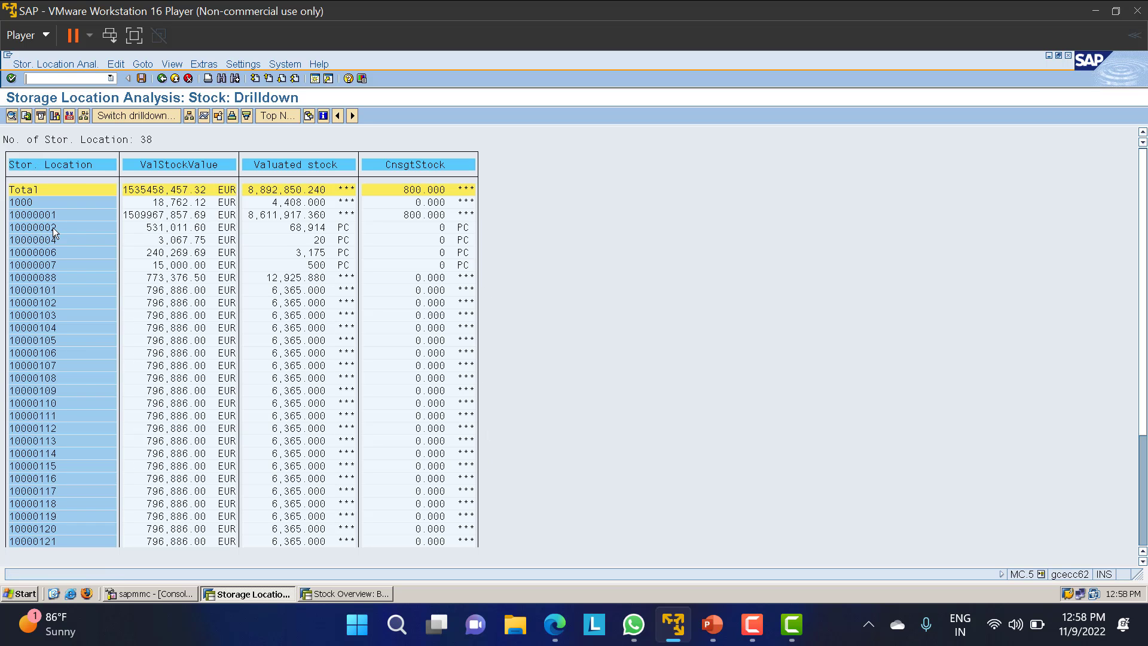
scroll(73, 257, "down", 4)
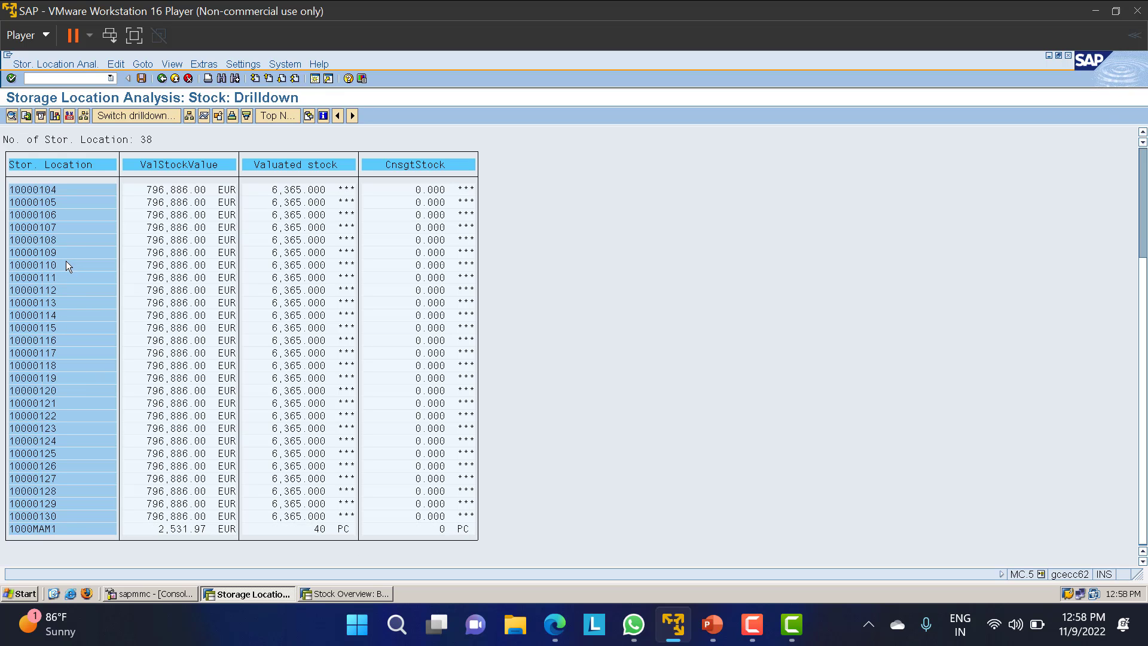
scroll(74, 264, "up", 1)
scroll(74, 248, "up", 3)
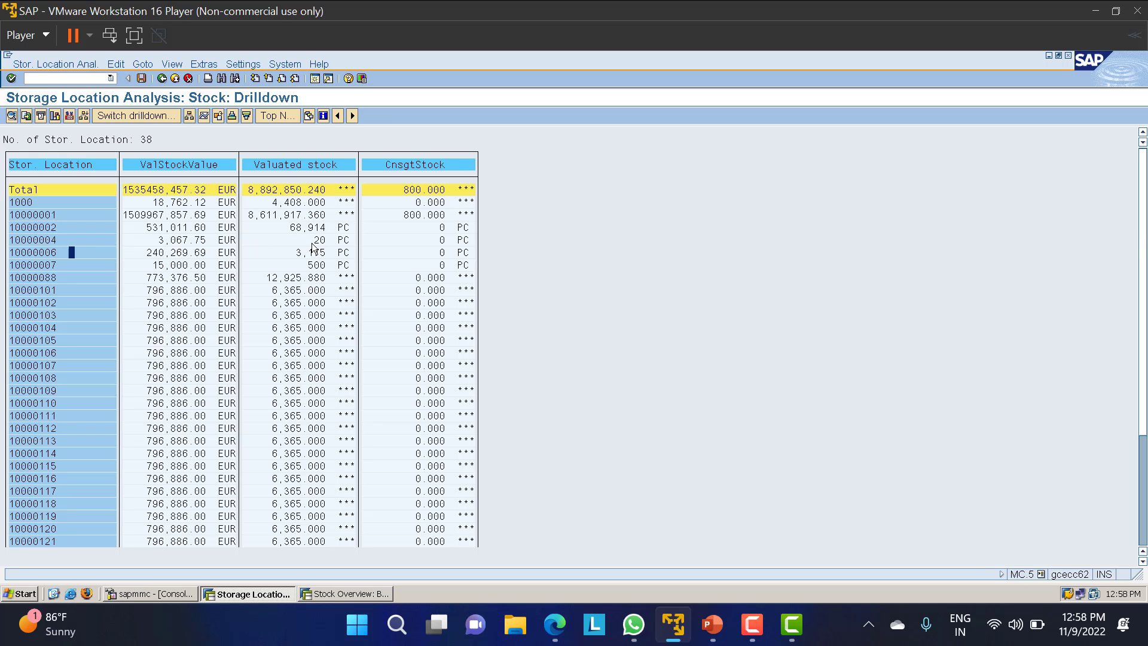
Step: Try to display the stock overview for plant 1000 and storage location 0006 without entering a material
left_click(350, 594)
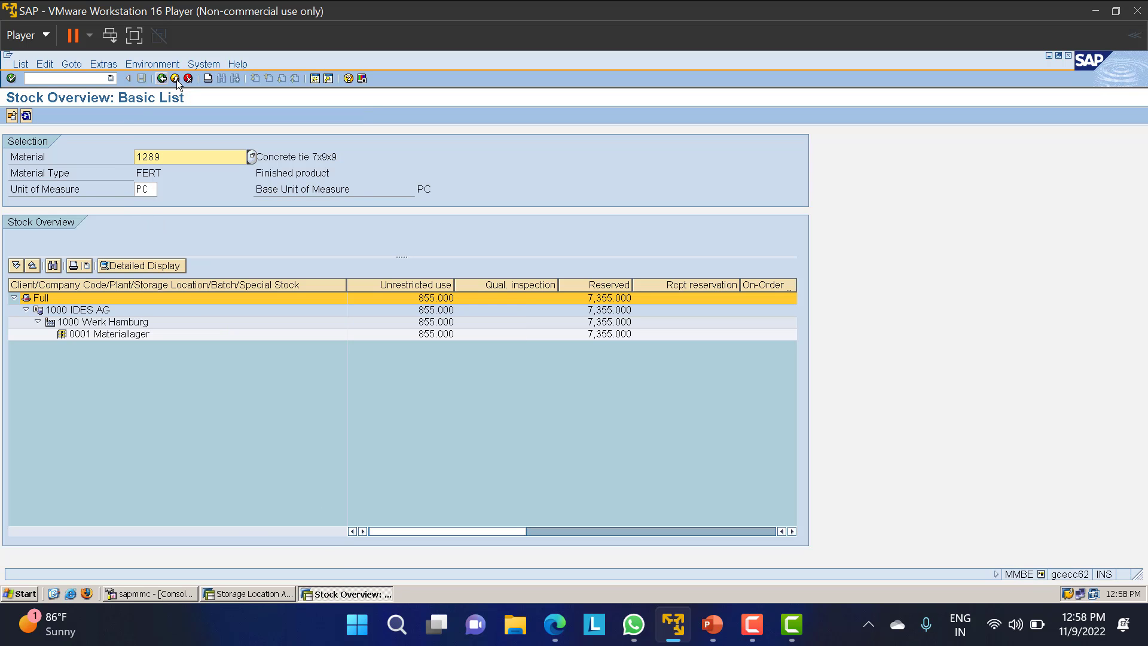
left_click(162, 78)
left_click_drag(238, 157, 201, 158)
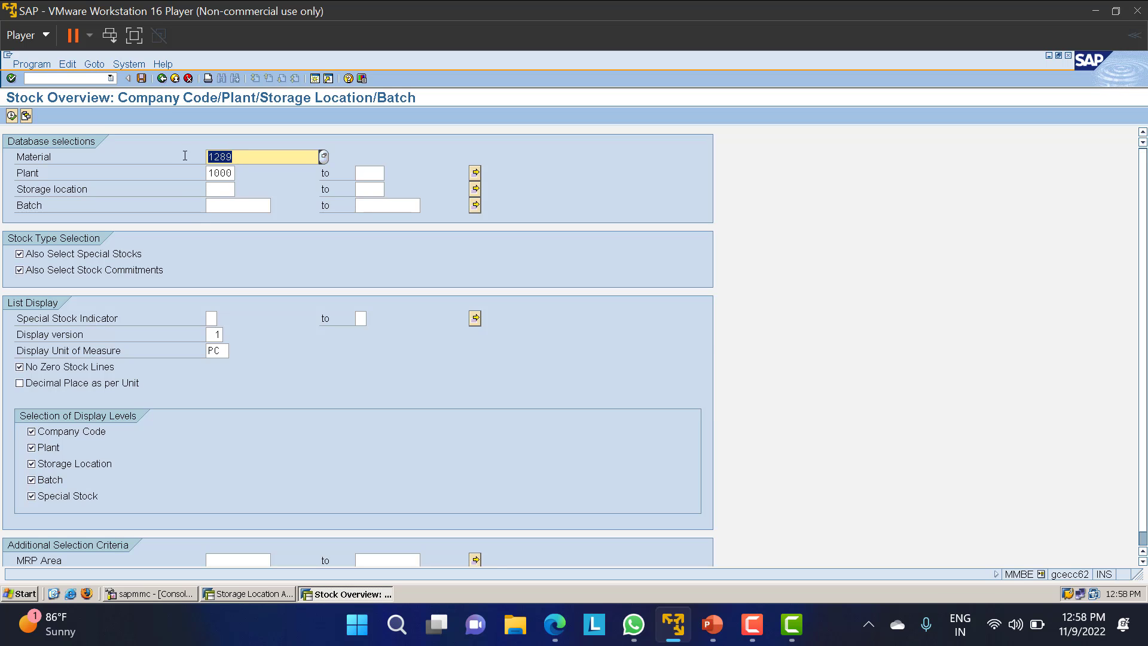
key("BackSpace")
left_click(372, 264)
left_click(227, 187)
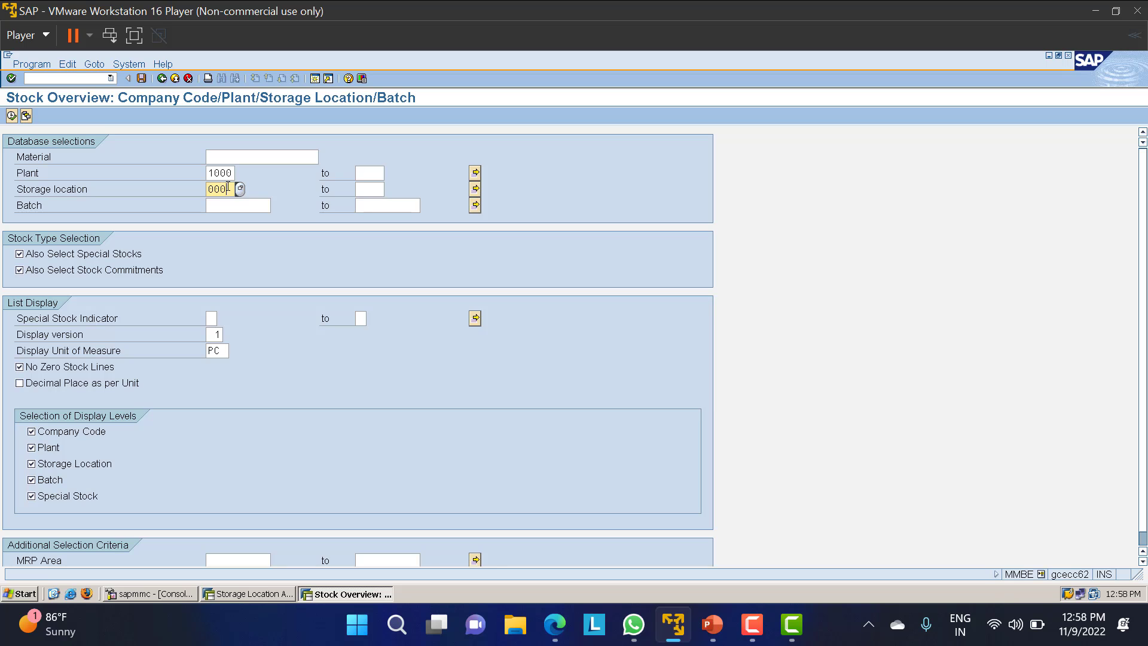
left_click(12, 115)
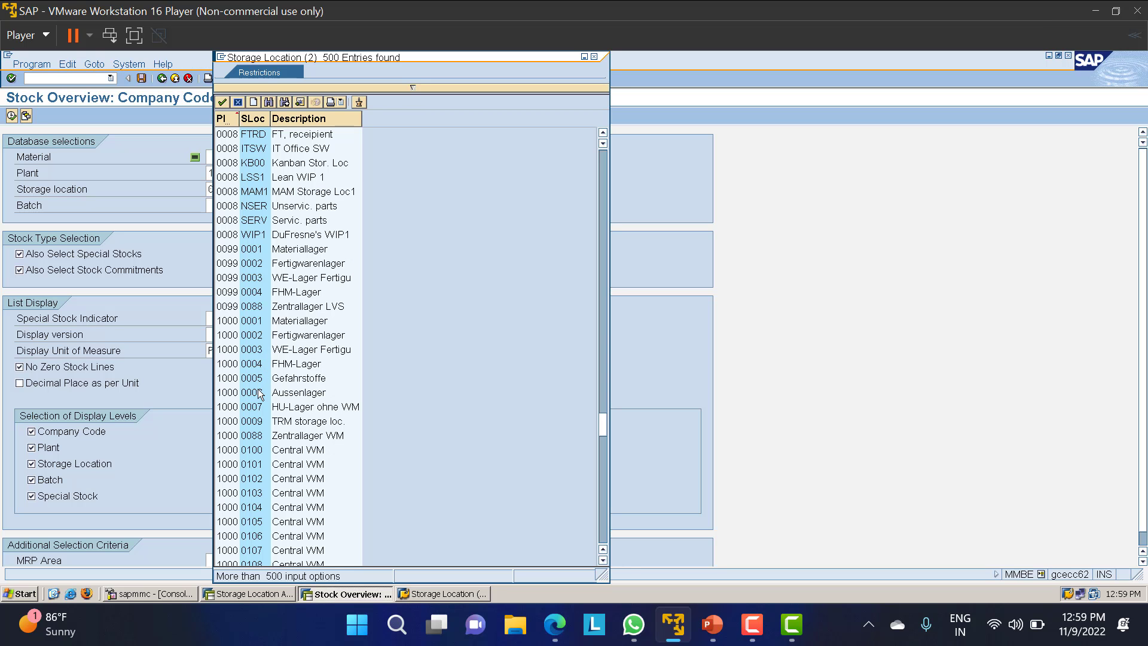
double_click(258, 392)
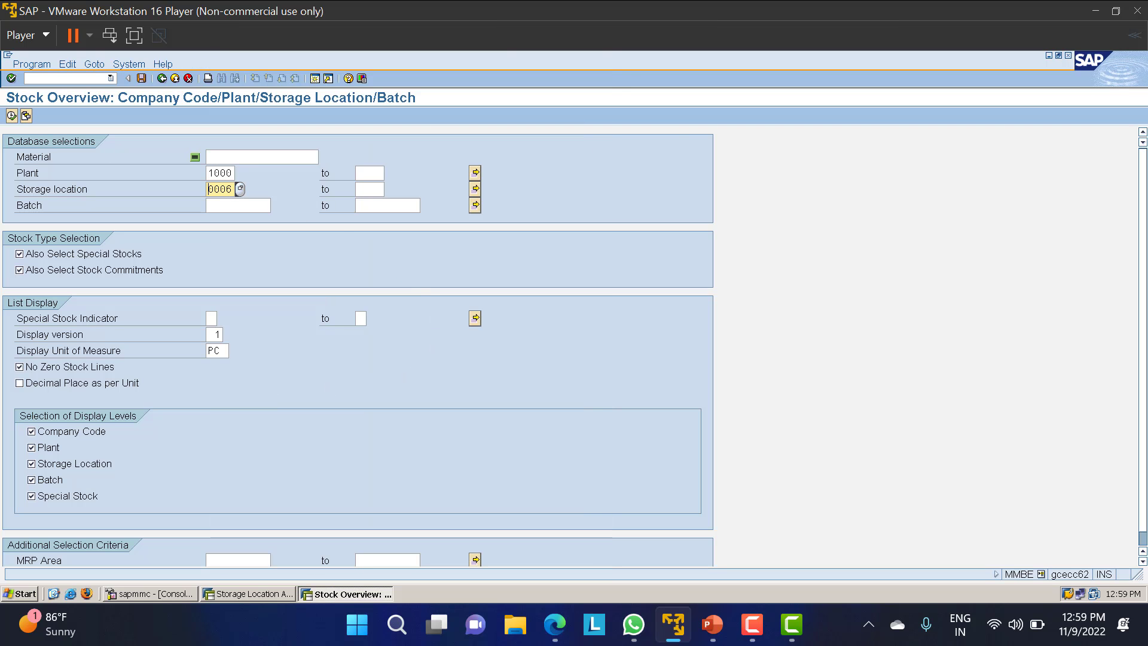
left_click(11, 115)
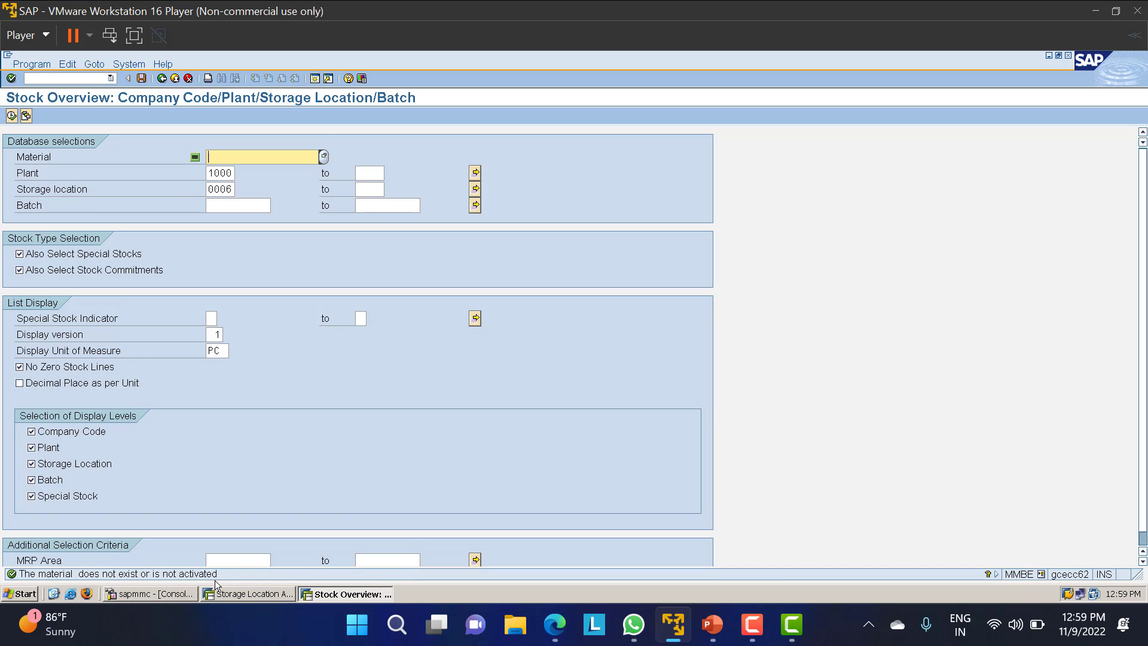
Step: Return to the storage location analysis session, switch the drilldown to Valuation Class and select class 7900
key("alt+Tab")
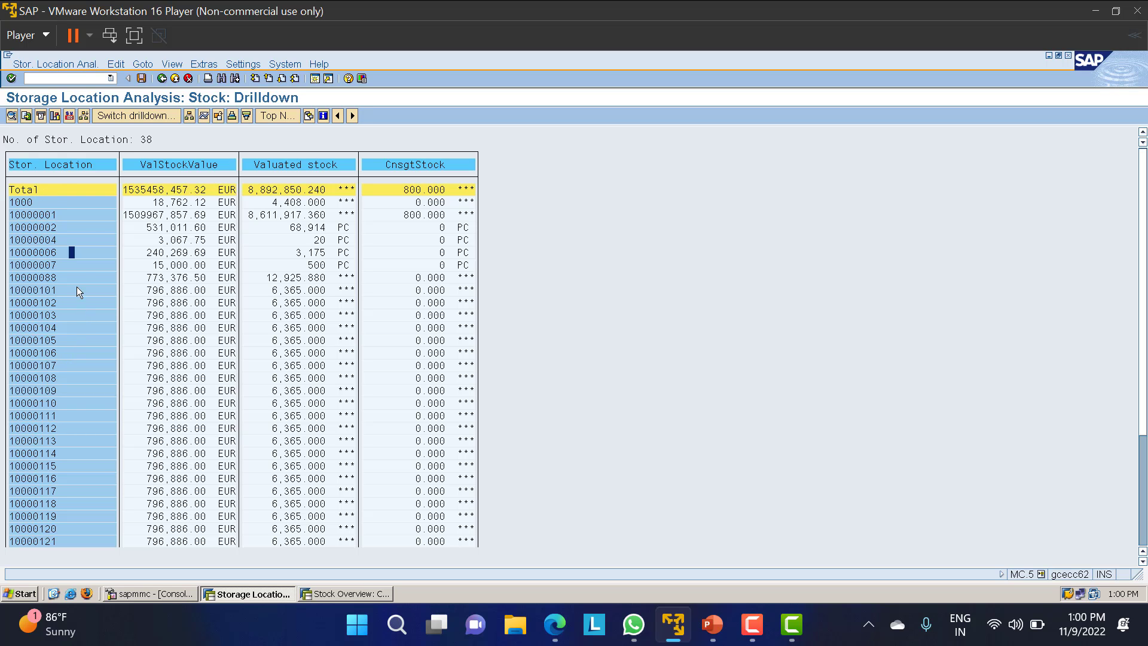
left_click(147, 116)
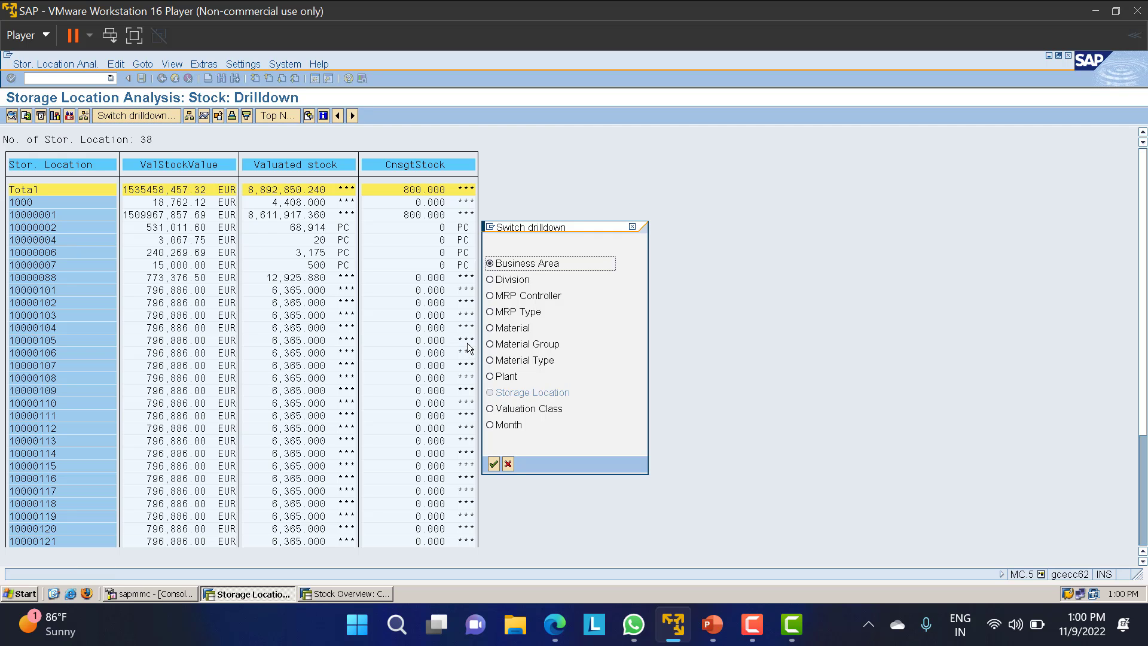
left_click(492, 412)
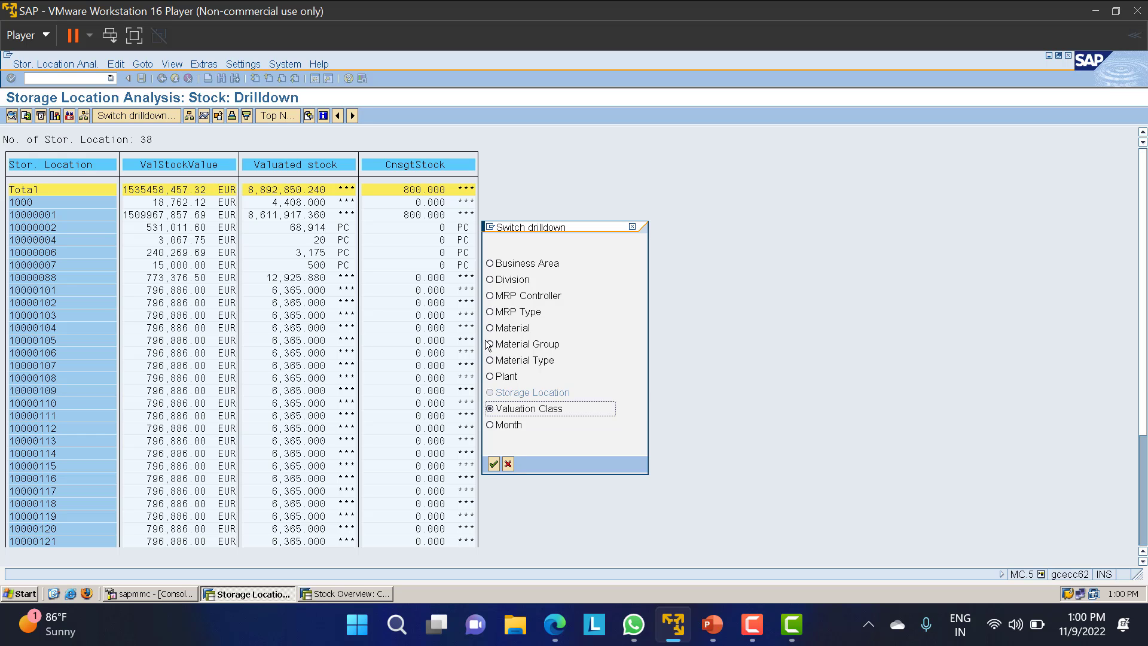
left_click(493, 464)
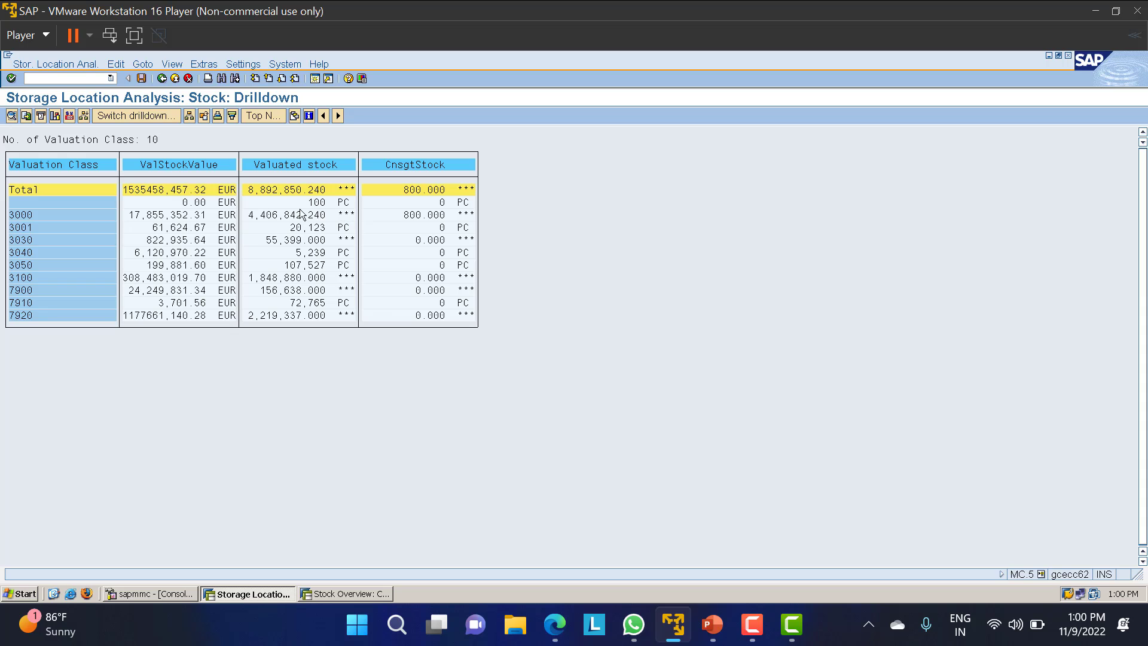
left_click(24, 290)
Step: Switch the drilldown from Valuation Class to Material Type
left_click(121, 115)
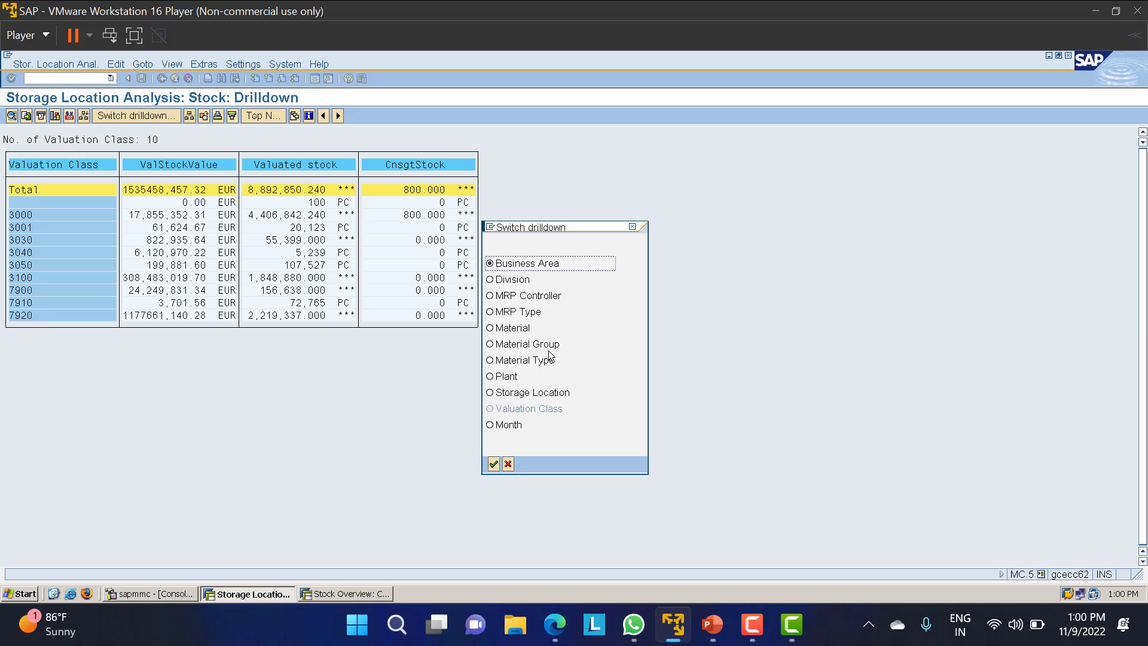
left_click(491, 363)
left_click(493, 464)
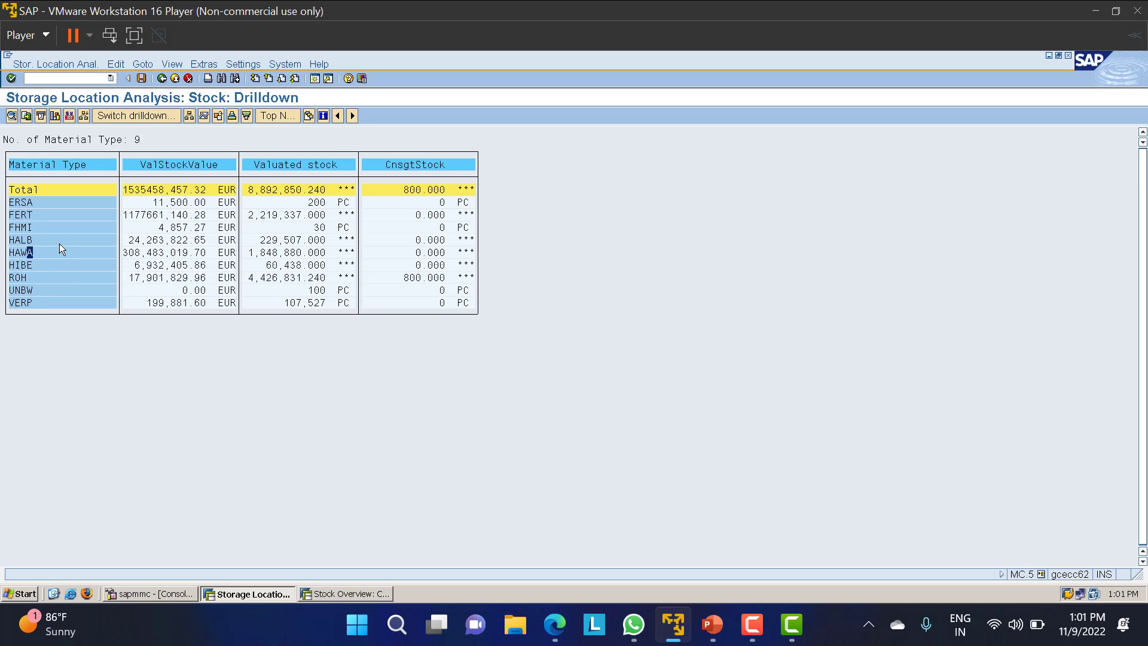
Step: Open the Material Analysis stock selection with transaction code /NMC.9
left_click(64, 80)
type("/NMC.9")
key("Return")
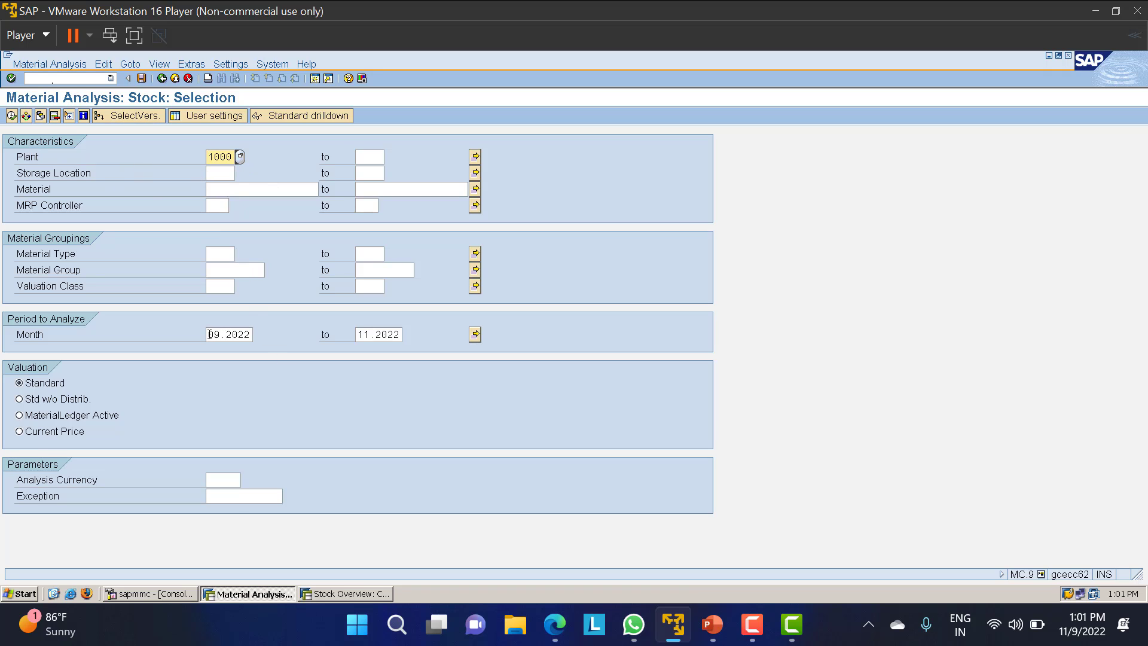
Step: Set the analysis period's start month to September 2000 and execute the material analysis for plant 1000
mouse_move(208, 336)
left_mouse_down()
mouse_move(253, 339)
mouse_move(206, 335)
left_mouse_up()
left_click(253, 339)
left_click(259, 335)
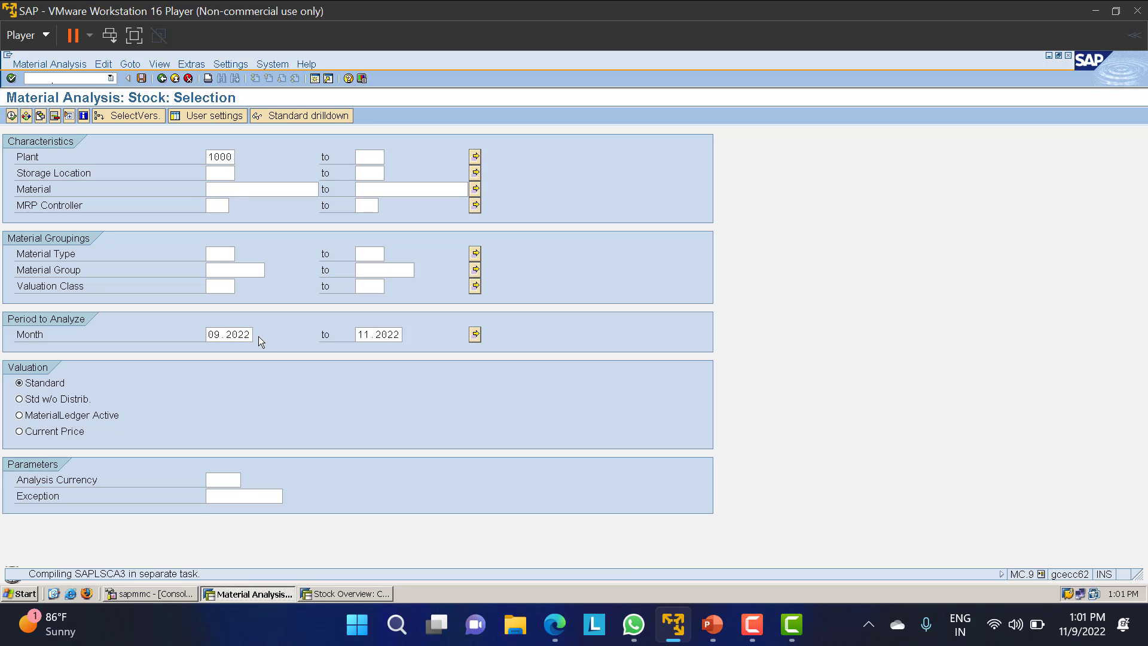
left_click(137, 239)
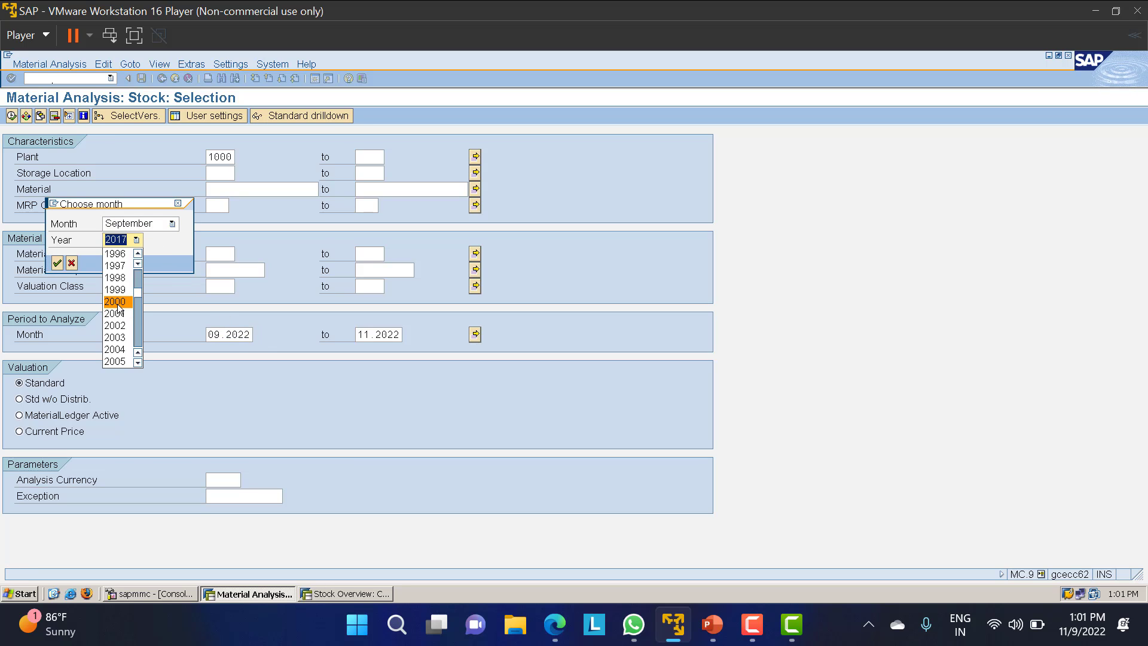
left_click(116, 302)
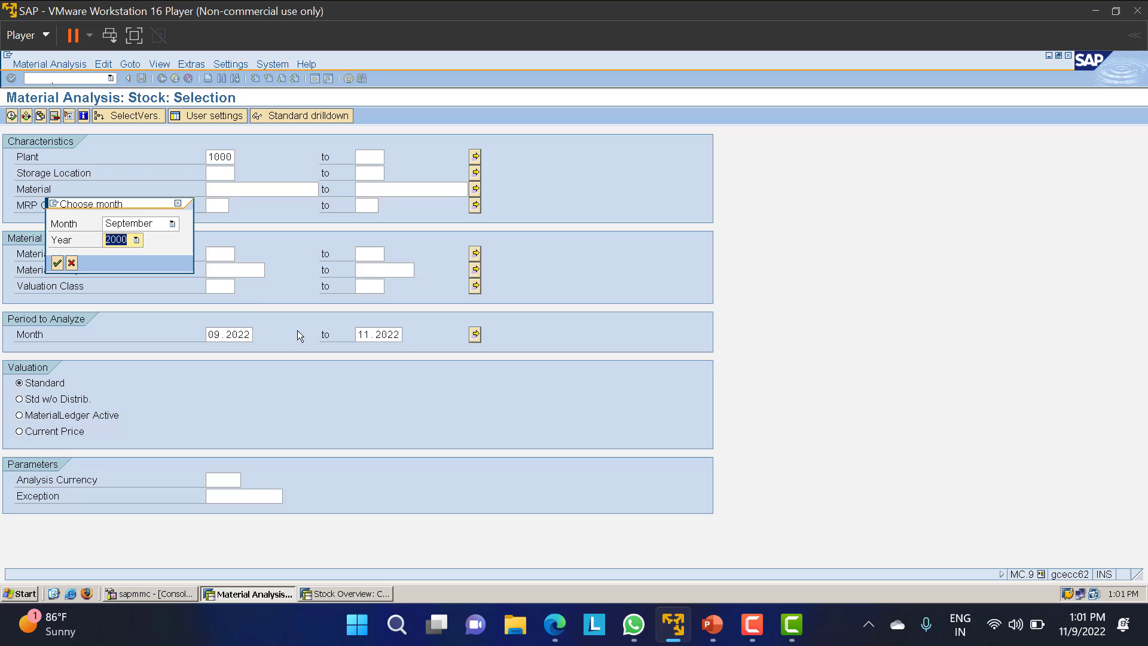
left_click(58, 262)
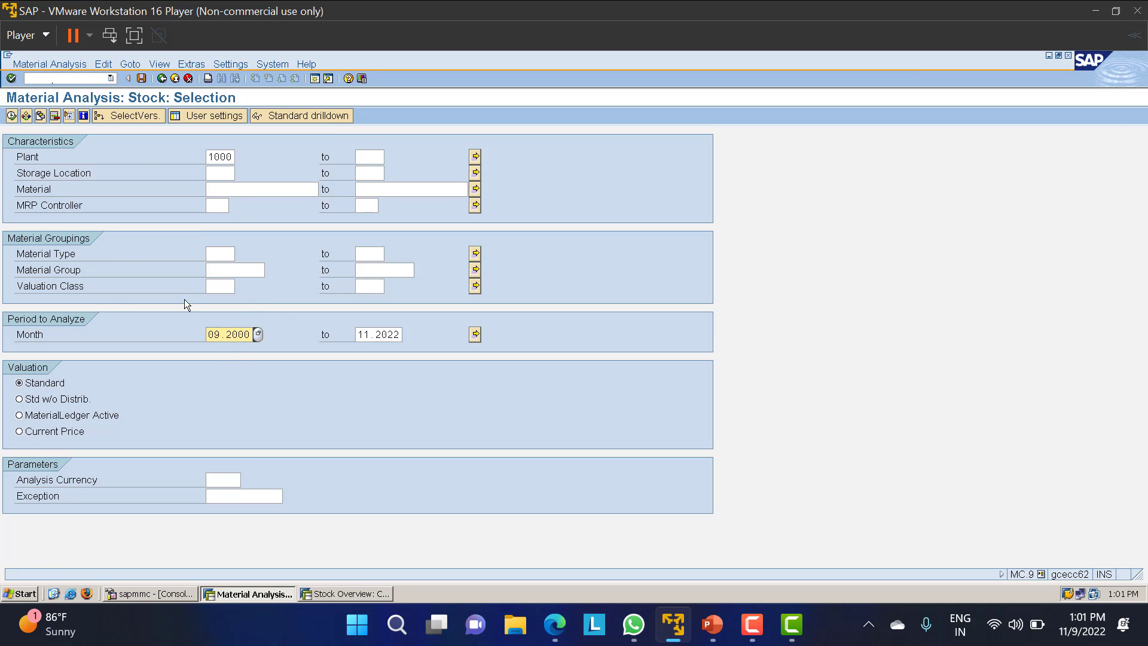
left_click(17, 116)
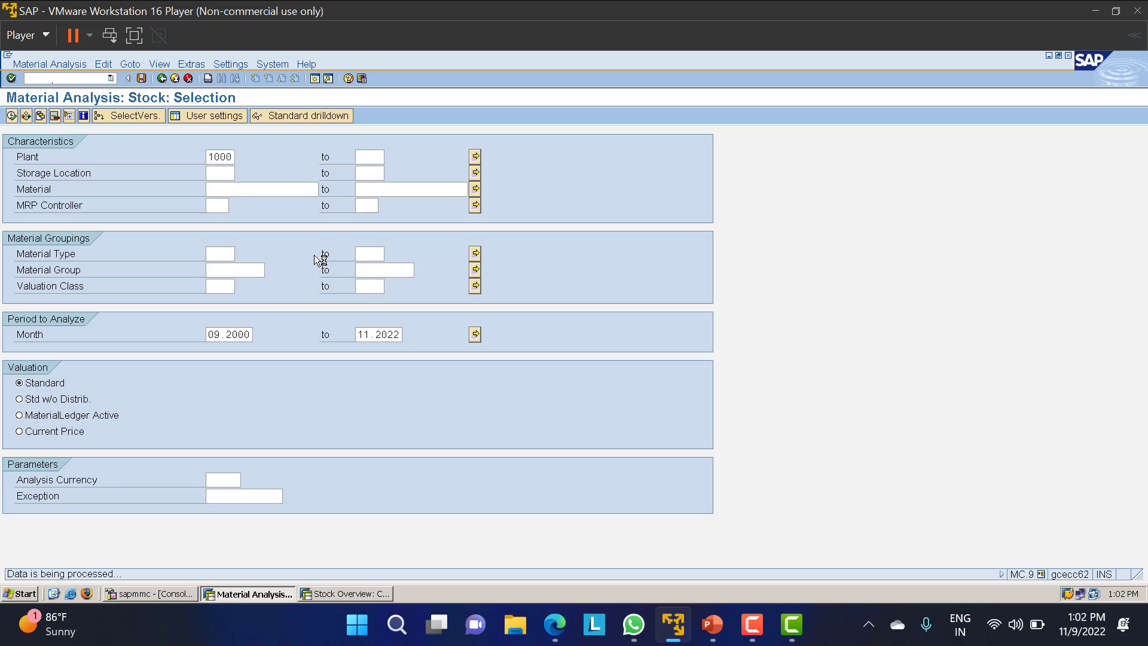
Step: Stop the running analysis and execute it again for the period 09.2000 to 11.2005
left_click(8, 55)
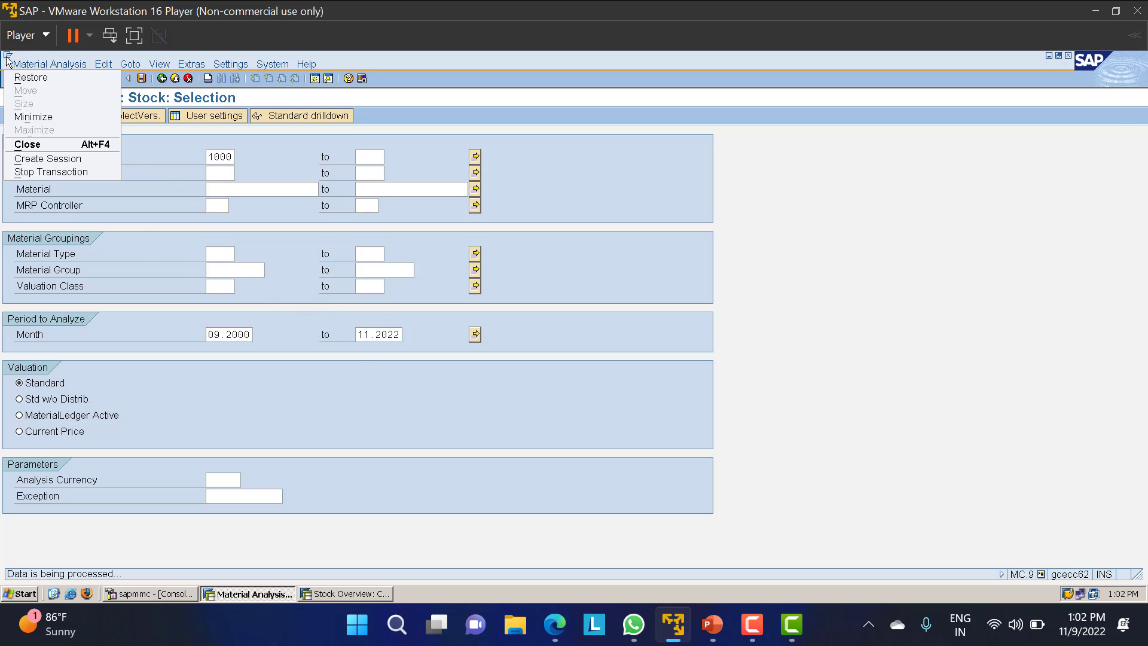
left_click(34, 172)
left_click(257, 334)
type("00")
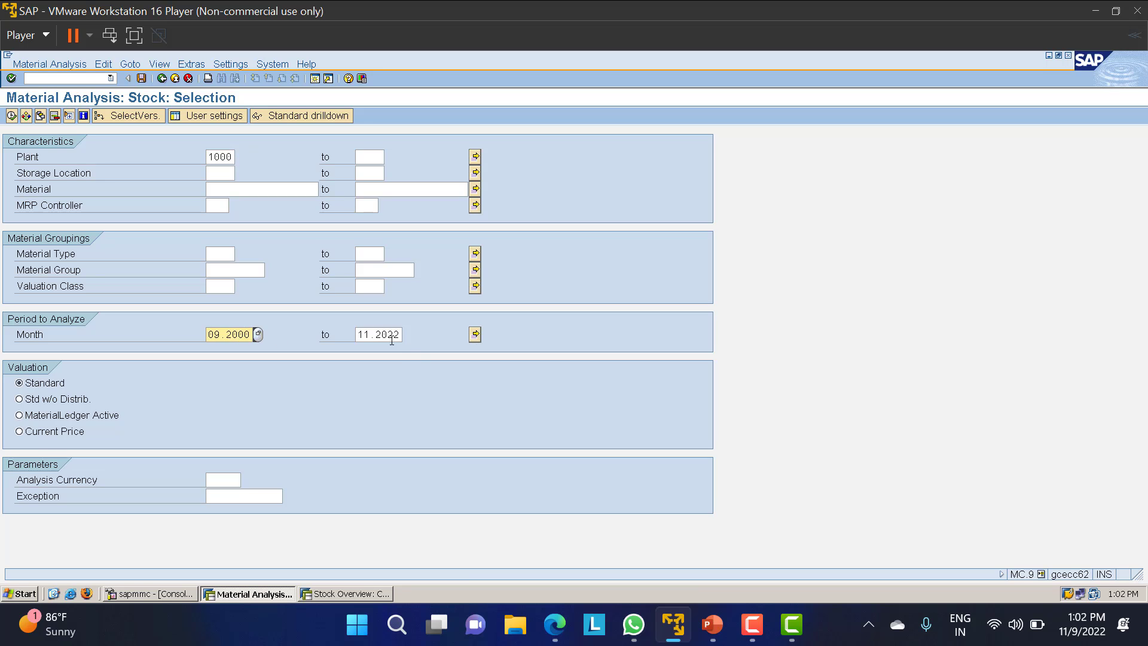
left_click_drag(388, 334, 428, 334)
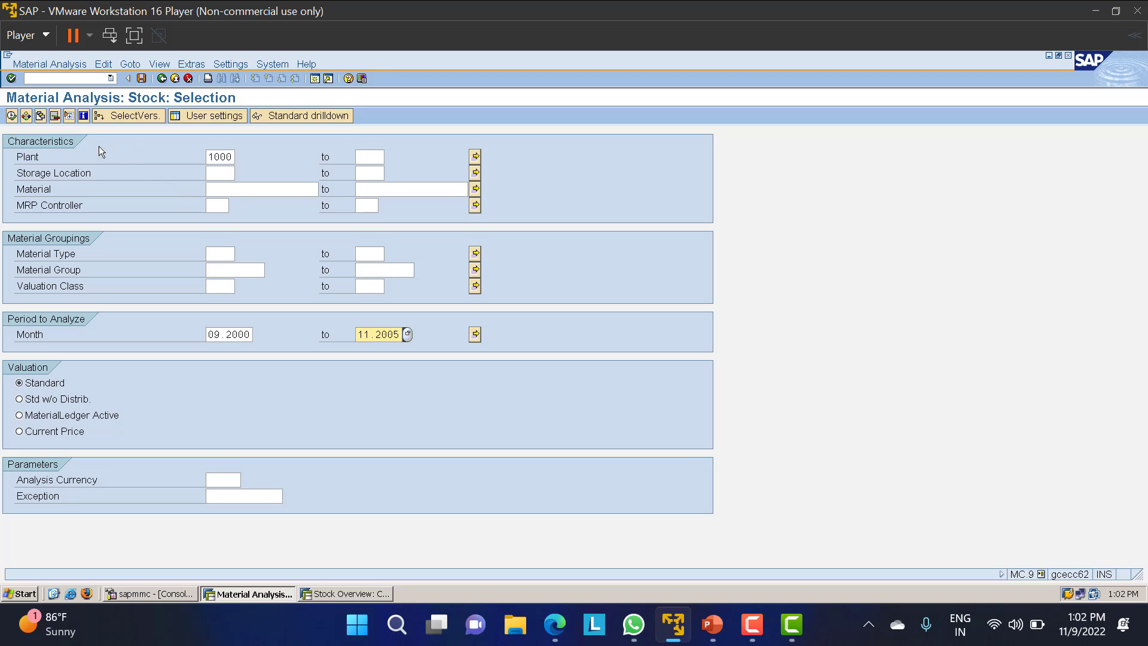
left_click(12, 116)
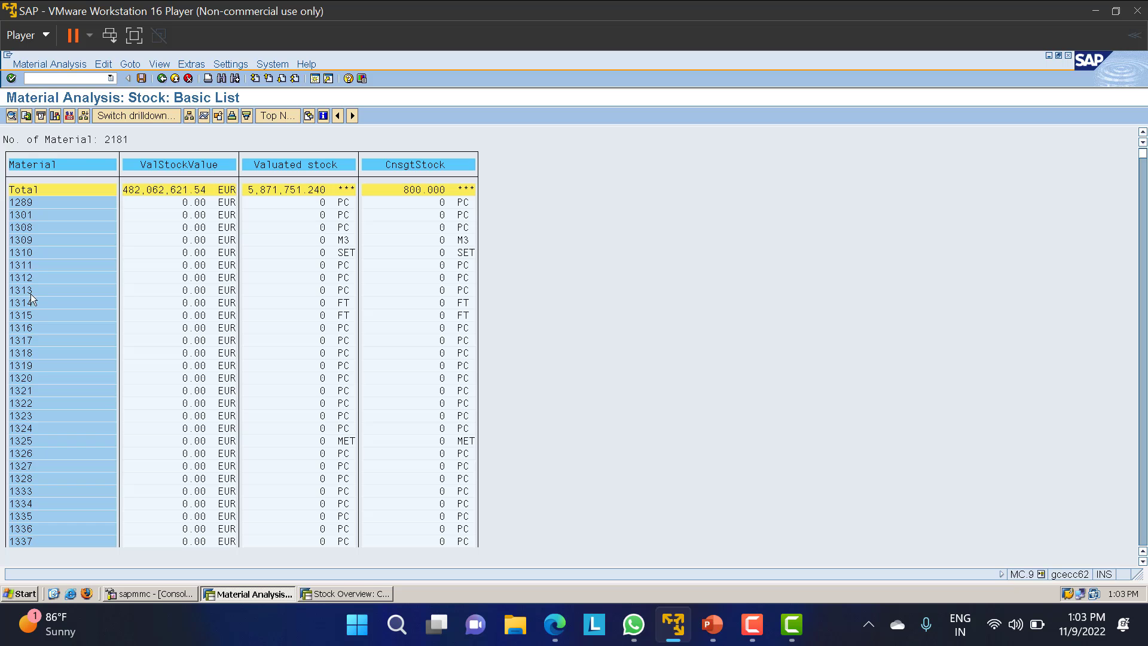
Step: Switch the drilldown from Material to Plant and select the row for plant 1000 to examine its stock figures
left_click(115, 117)
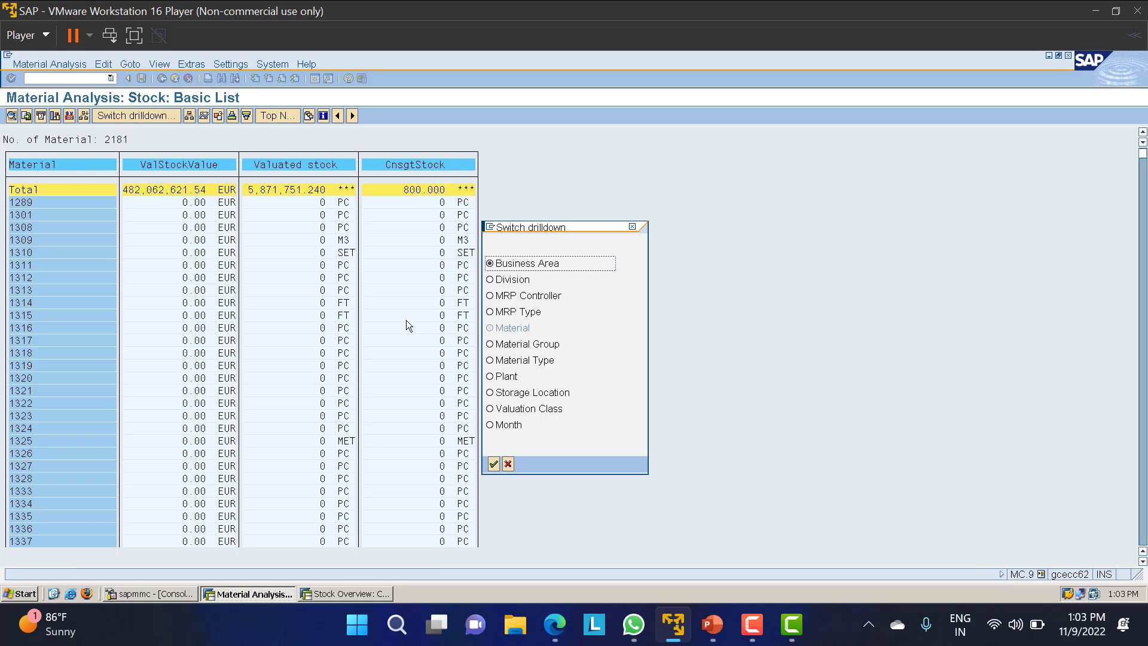
left_click(507, 377)
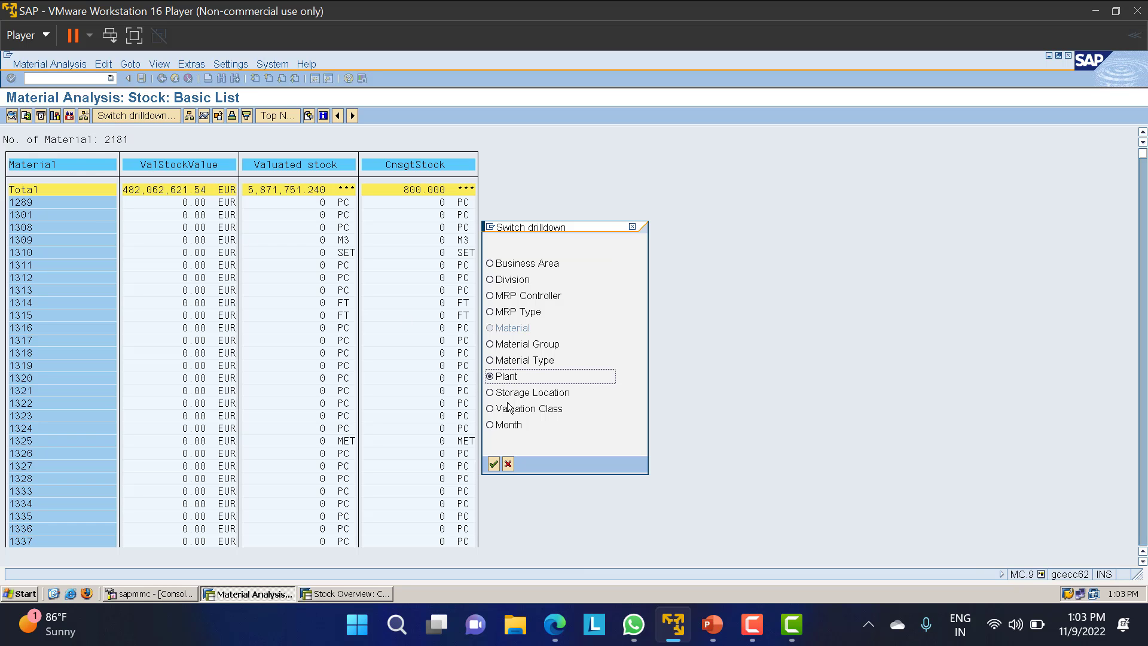
left_click(493, 466)
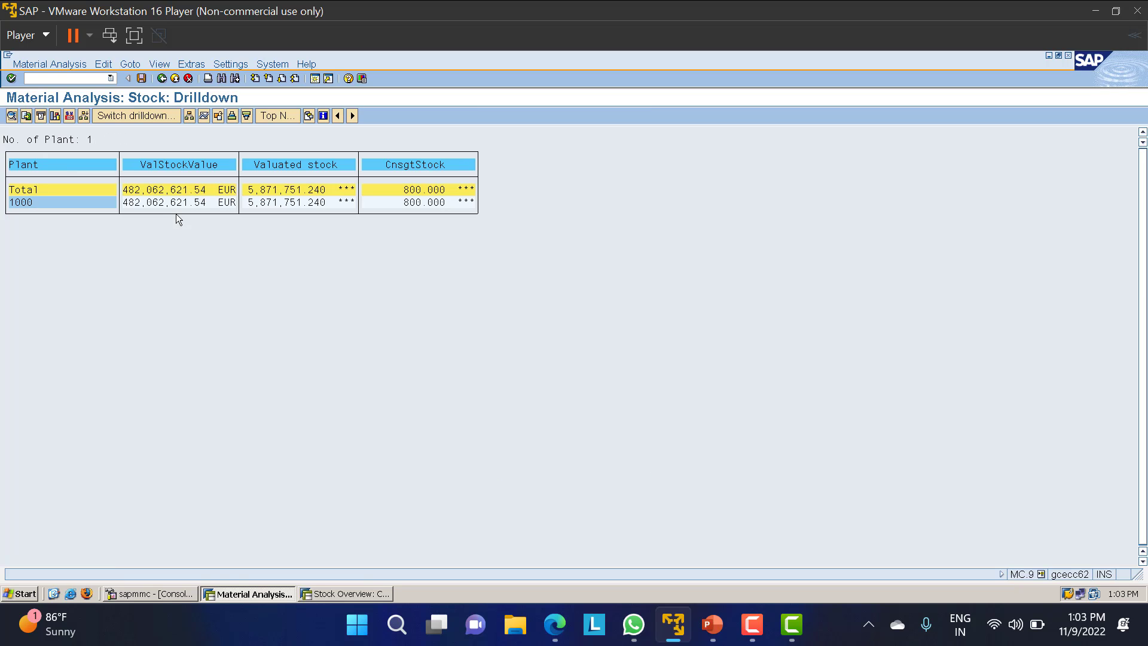
left_click(24, 202)
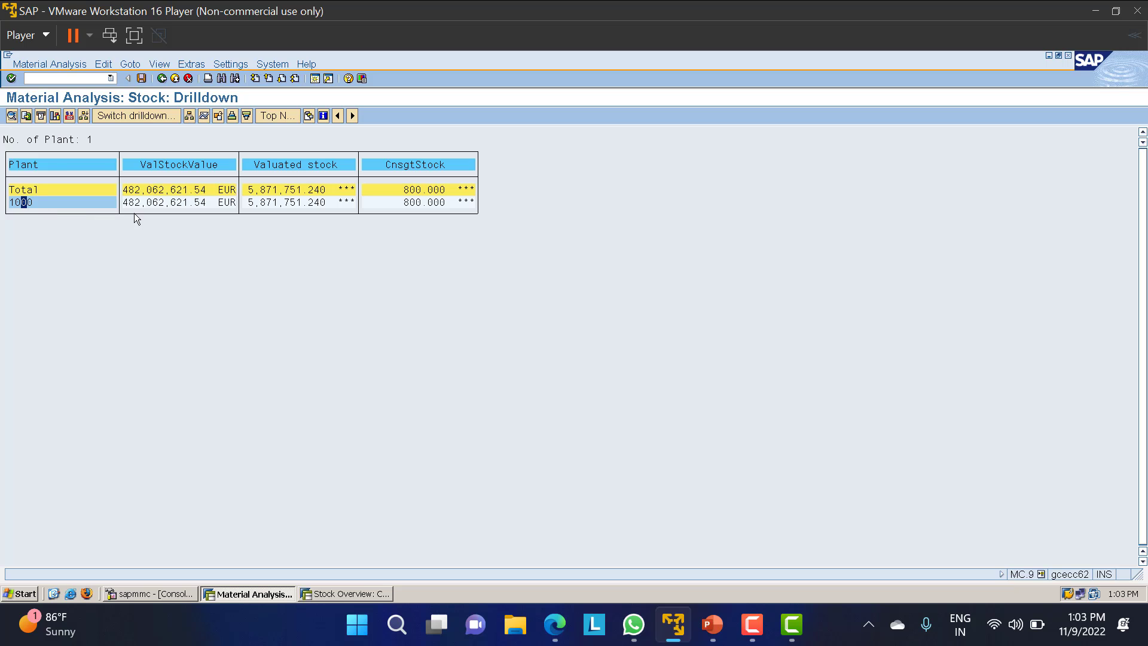